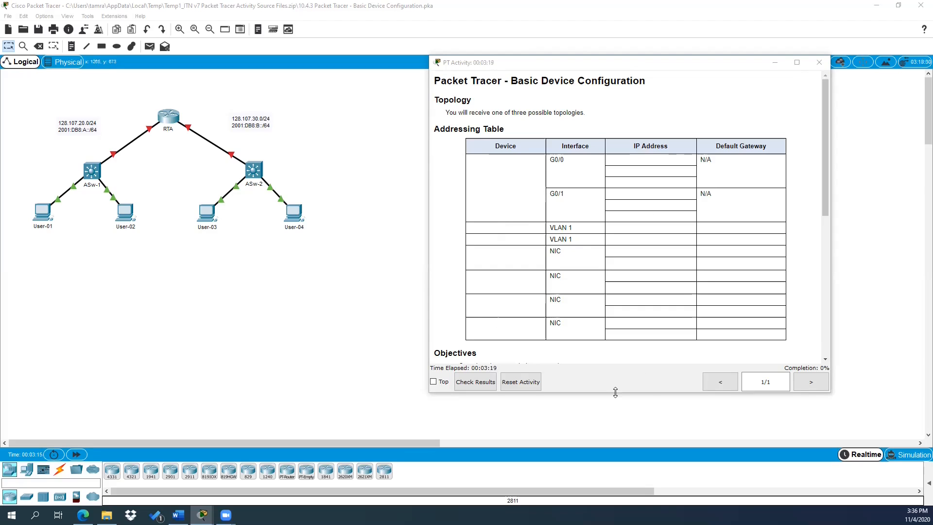
# Step: Make the activity instructions window taller, raise it, and scroll down to the Requirements
pyautogui.moveTo(615, 392); pyautogui.dragTo(614, 436)
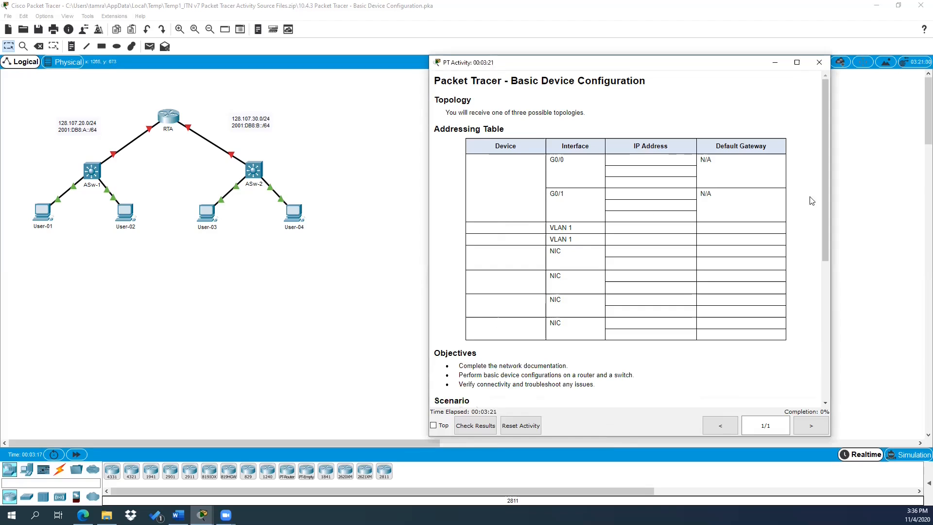
pyautogui.moveTo(630, 67); pyautogui.dragTo(634, 21)
pyautogui.moveTo(828, 129); pyautogui.dragTo(831, 209)
pyautogui.moveTo(830, 162); pyautogui.dragTo(795, 226)
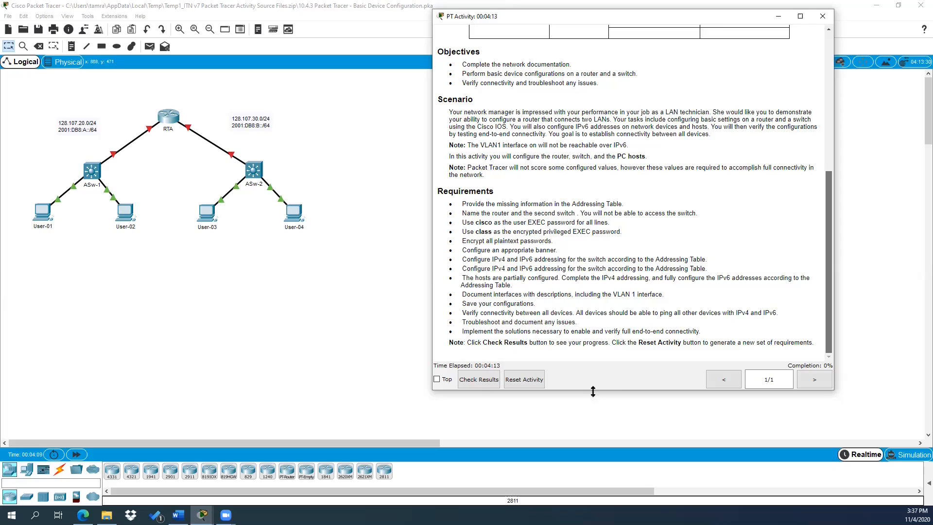
pyautogui.moveTo(593, 391); pyautogui.dragTo(590, 417)
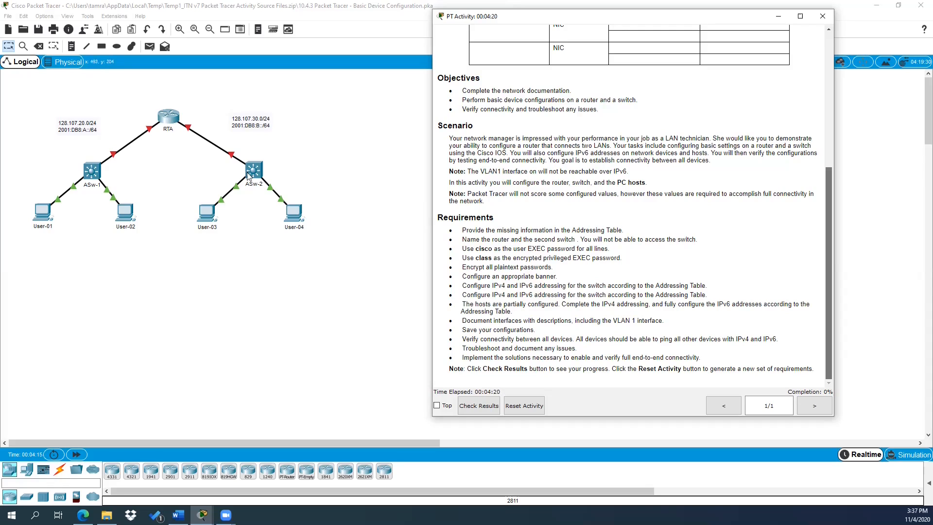
pyautogui.click(96, 175)
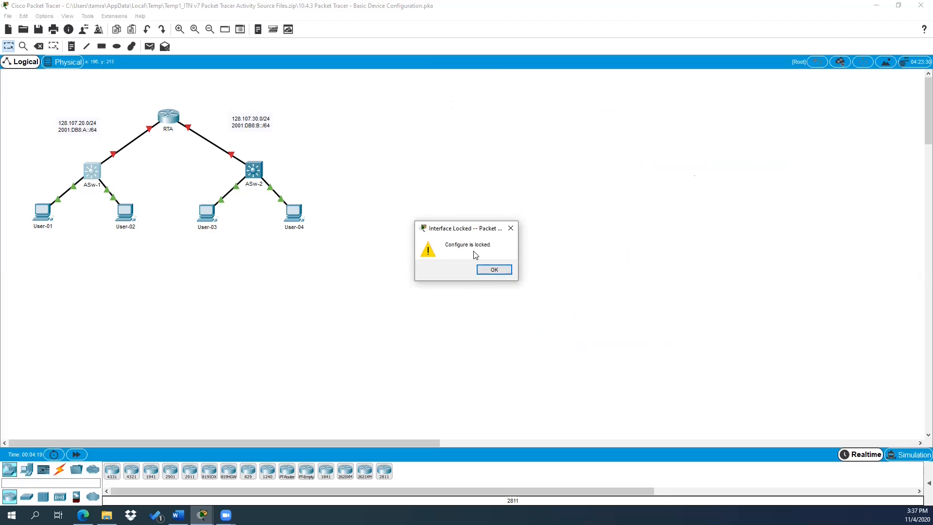
pyautogui.click(494, 269)
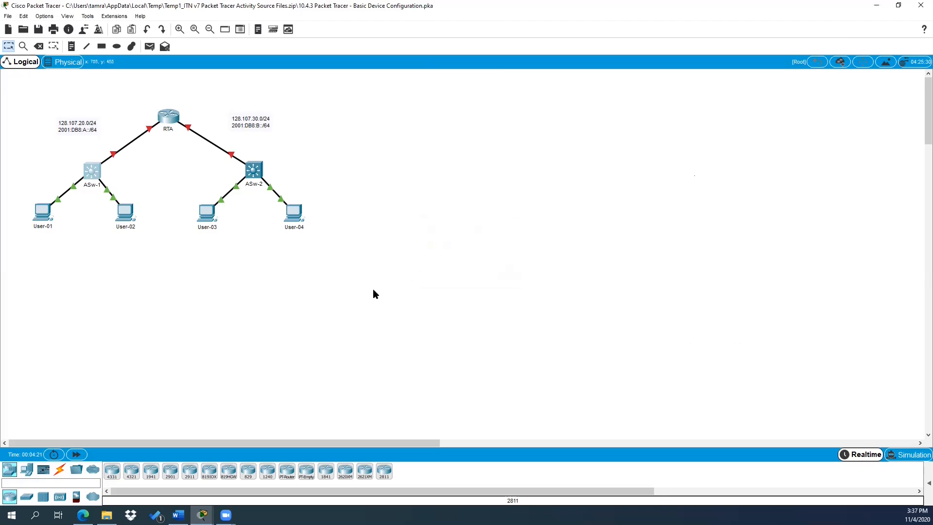
pyautogui.hotkey('alt', 'Tab')
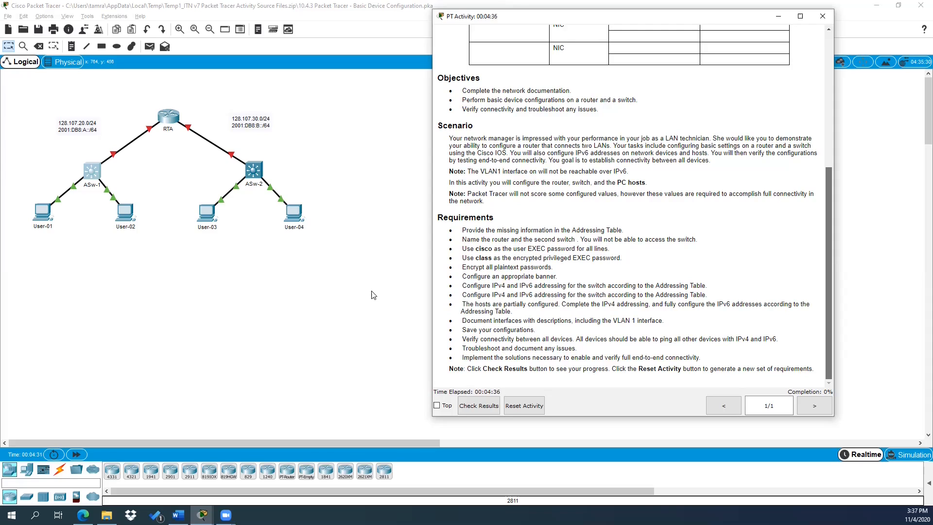
# Step: Pin the instructions window on top, shift it right, and scroll back to the title
pyautogui.click(437, 406)
pyautogui.moveTo(581, 22); pyautogui.dragTo(674, 33)
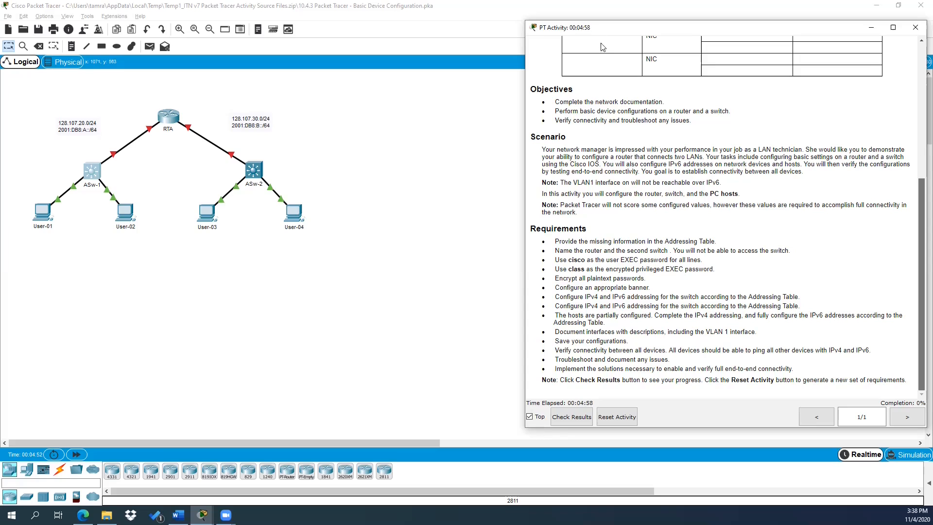
pyautogui.moveTo(604, 28); pyautogui.dragTo(606, 31)
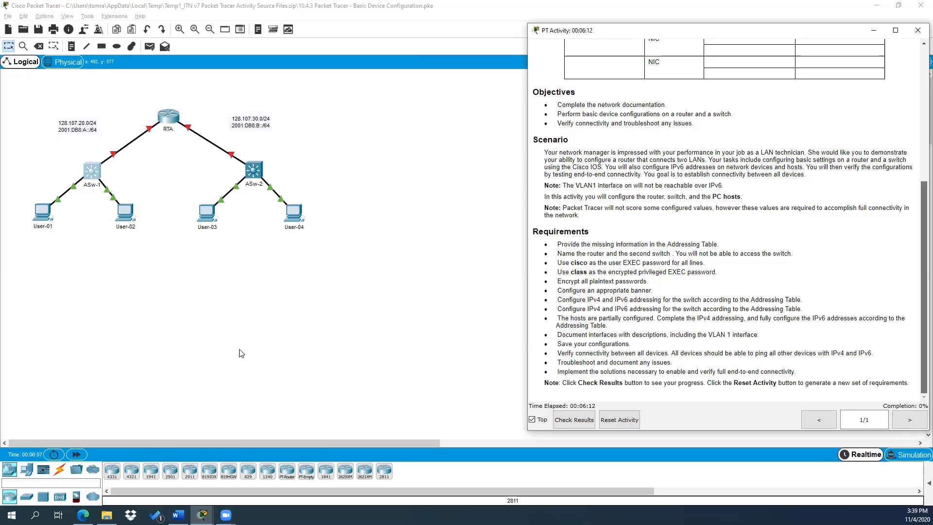
pyautogui.scroll(5, 671, 311)
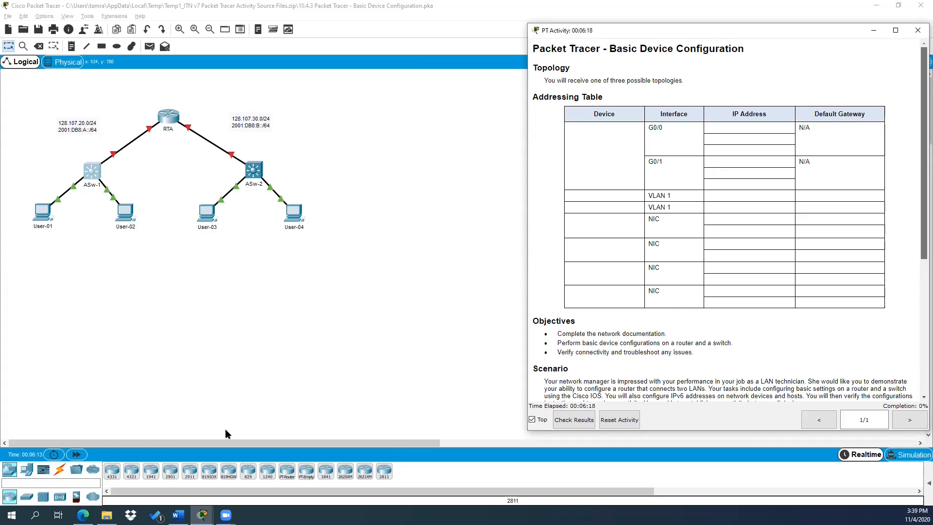
pyautogui.click(194, 324)
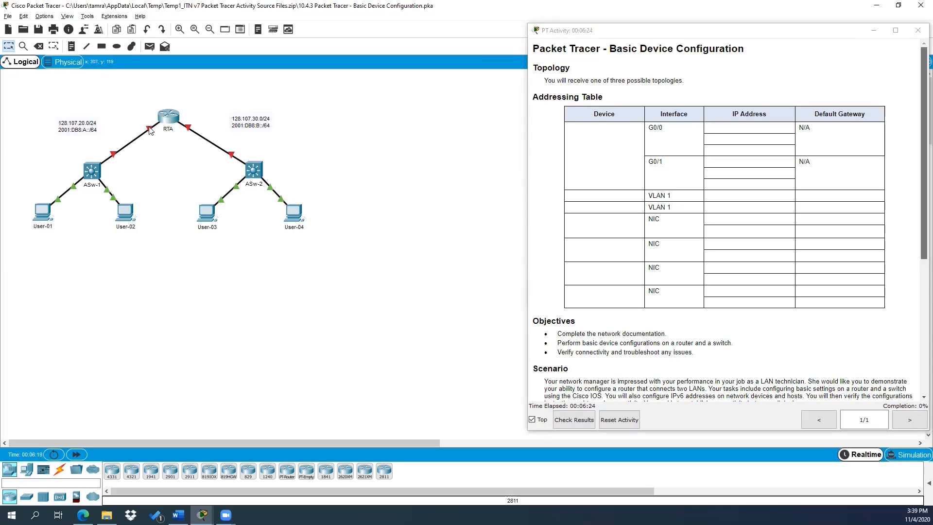
pyautogui.moveTo(149, 132)
pyautogui.moveTo(188, 129)
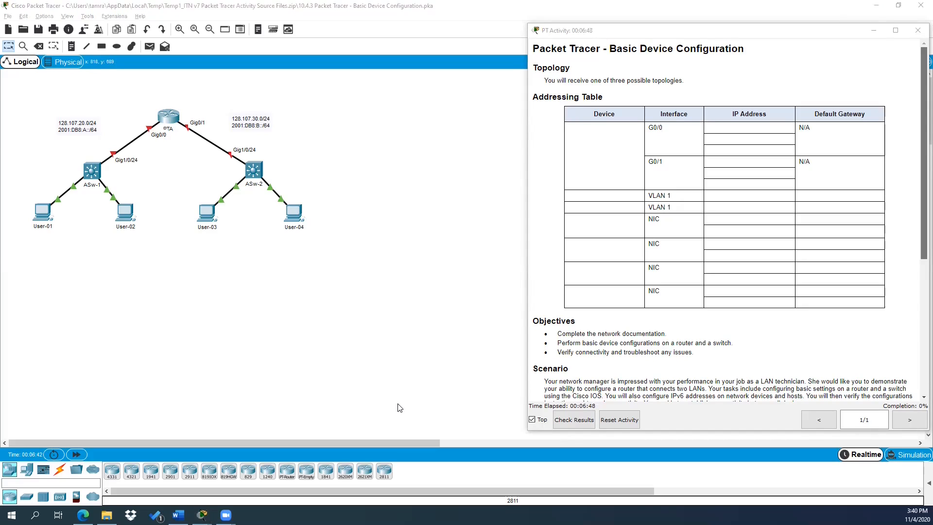
pyautogui.hotkey('alt', 'Tab')
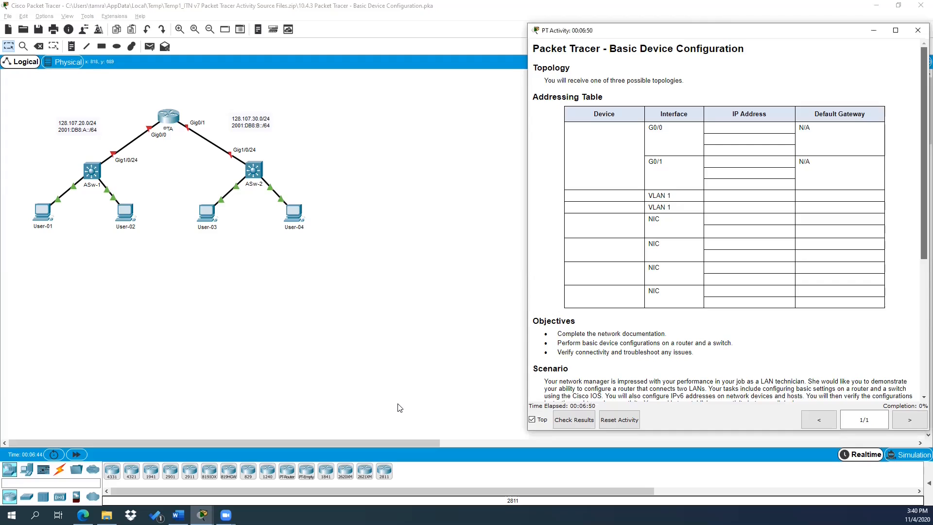
pyautogui.hotkey('alt', 'Tab')
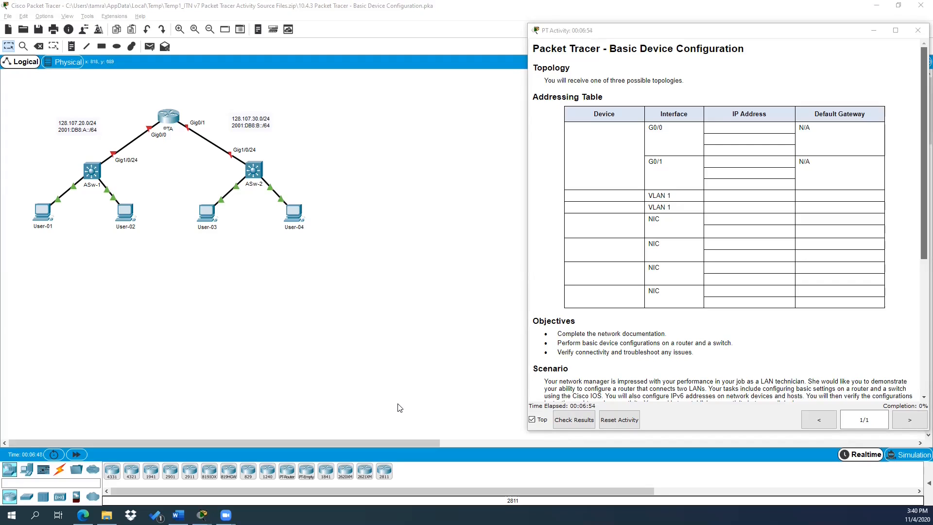
pyautogui.hotkey('alt', 'Tab')
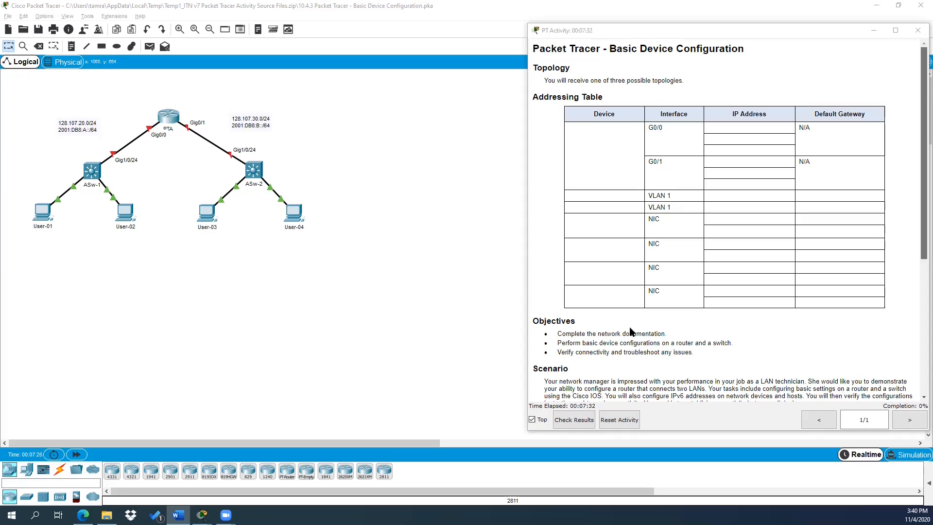
pyautogui.scroll(-3, 631, 330)
pyautogui.scroll(-4, 630, 331)
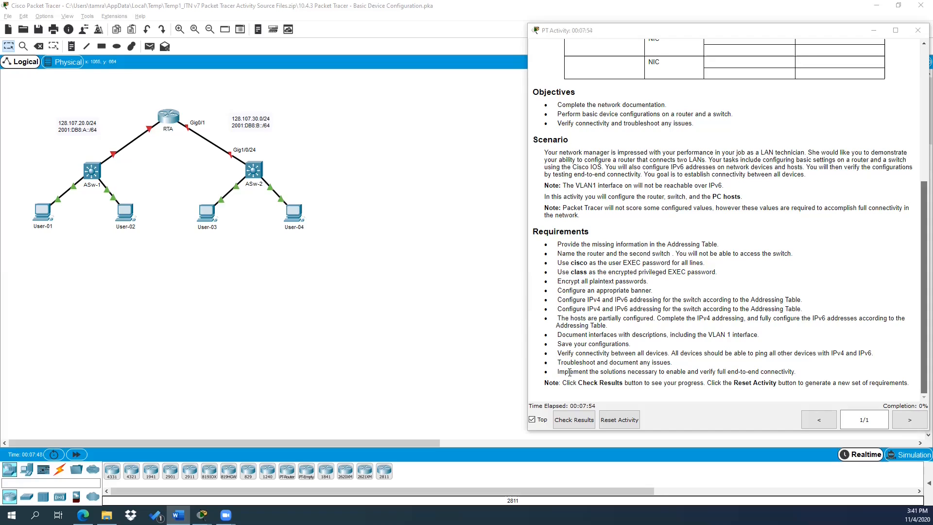
# Step: Open the CLI consoles for router RTA and switch ASw-2
pyautogui.click(166, 120)
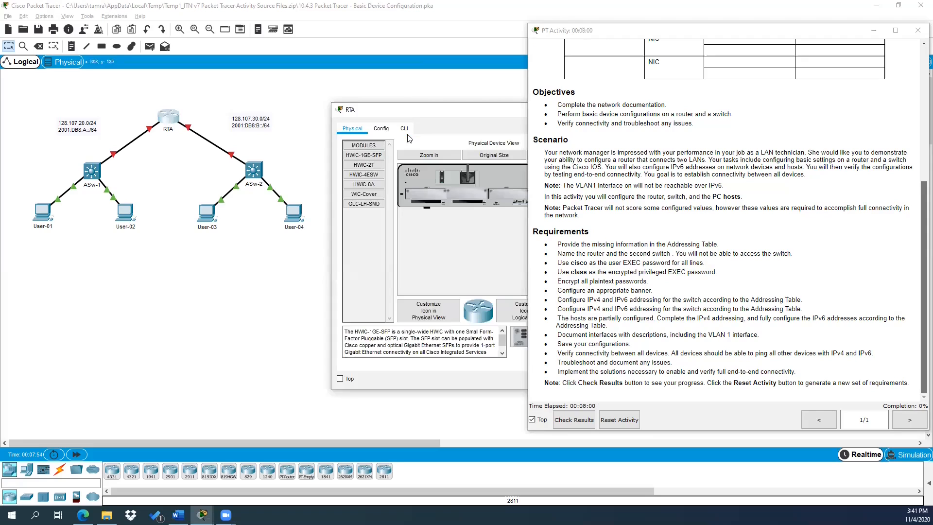
pyautogui.click(405, 130)
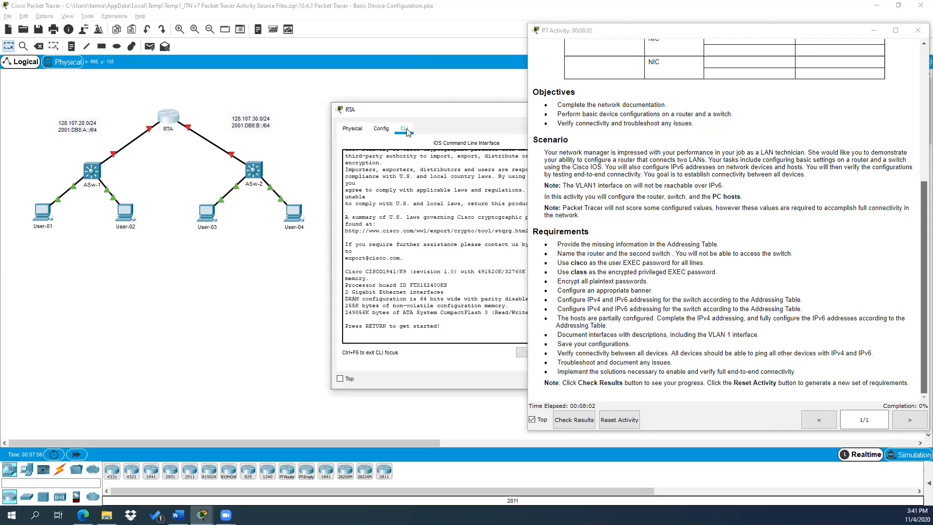
pyautogui.moveTo(421, 118); pyautogui.dragTo(107, 206)
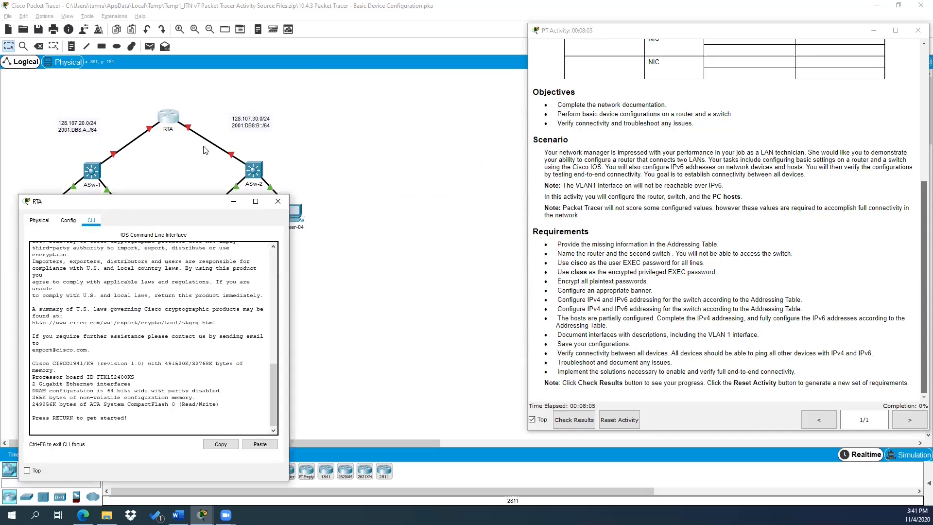
pyautogui.click(259, 169)
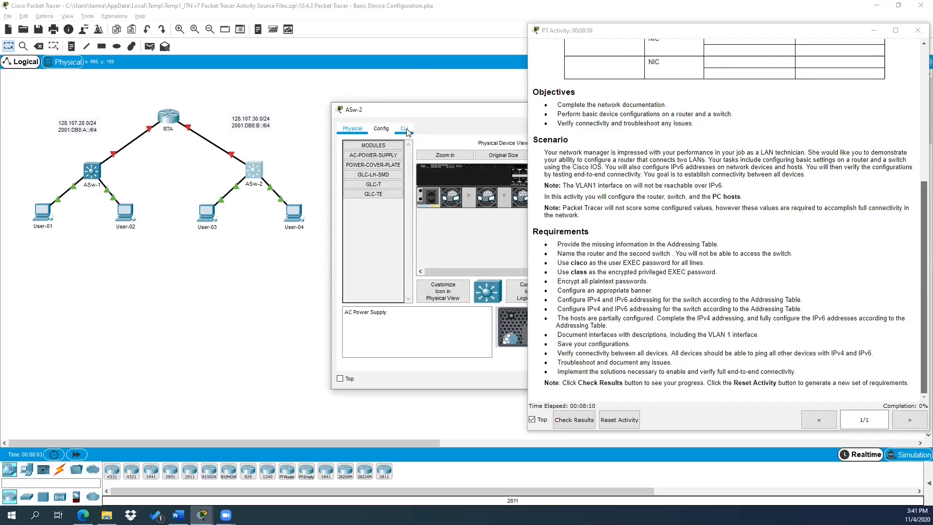
pyautogui.click(405, 131)
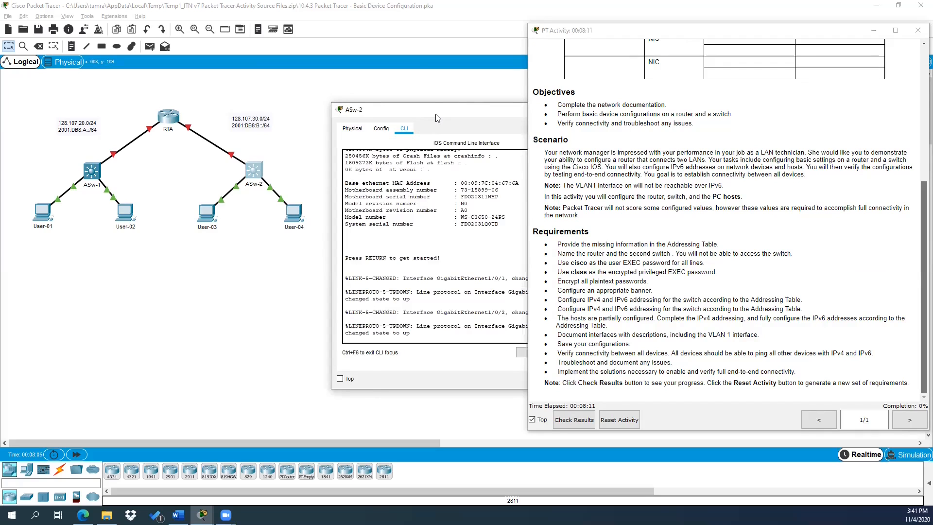
pyautogui.moveTo(436, 118); pyautogui.dragTo(355, 169)
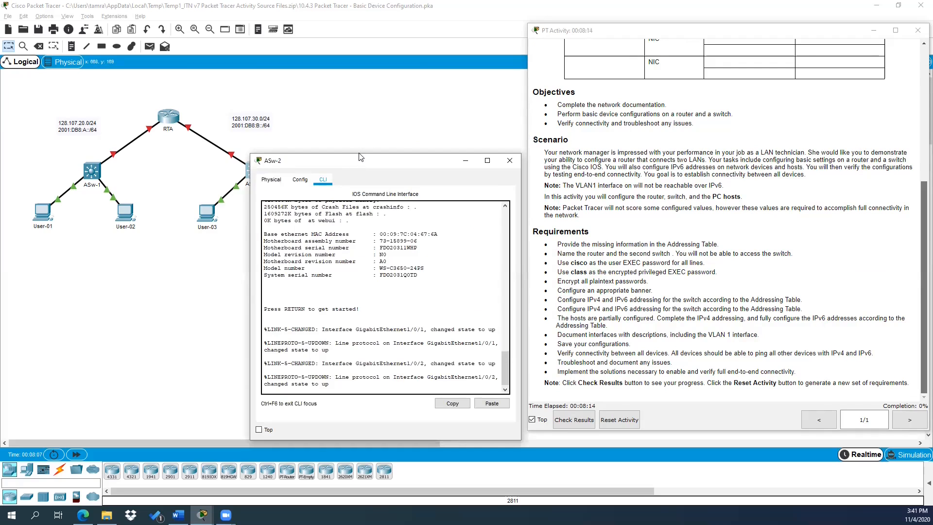
# Step: Arrange the RTA and ASw-2 consoles side by side below the topology
pyautogui.hotkey('alt', 'Tab')
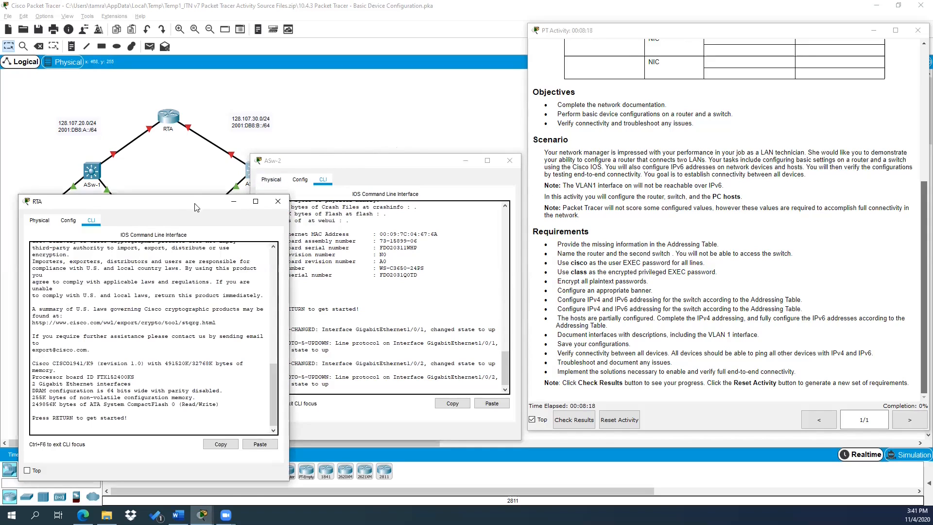
pyautogui.click(336, 165)
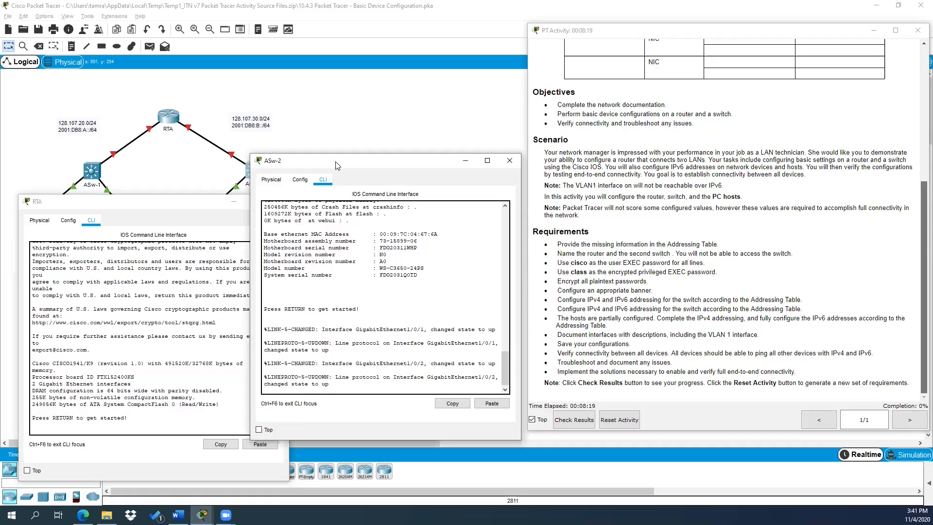
pyautogui.moveTo(336, 162); pyautogui.dragTo(355, 180)
pyautogui.click(171, 199)
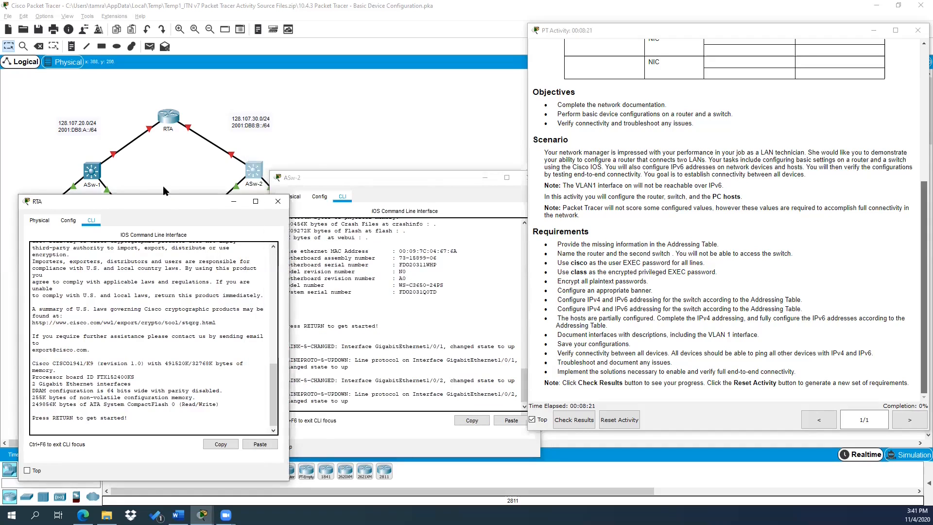
pyautogui.moveTo(171, 198); pyautogui.dragTo(195, 191)
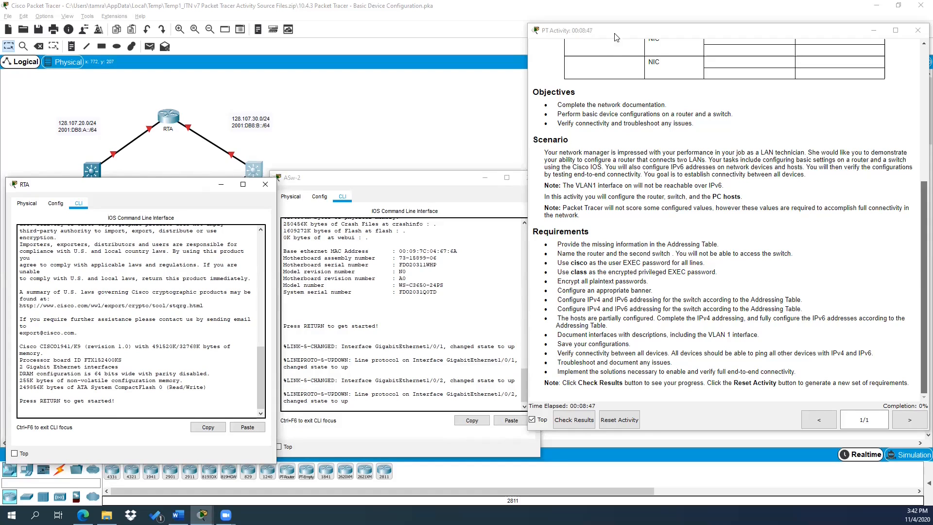
pyautogui.scroll(4, 638, 106)
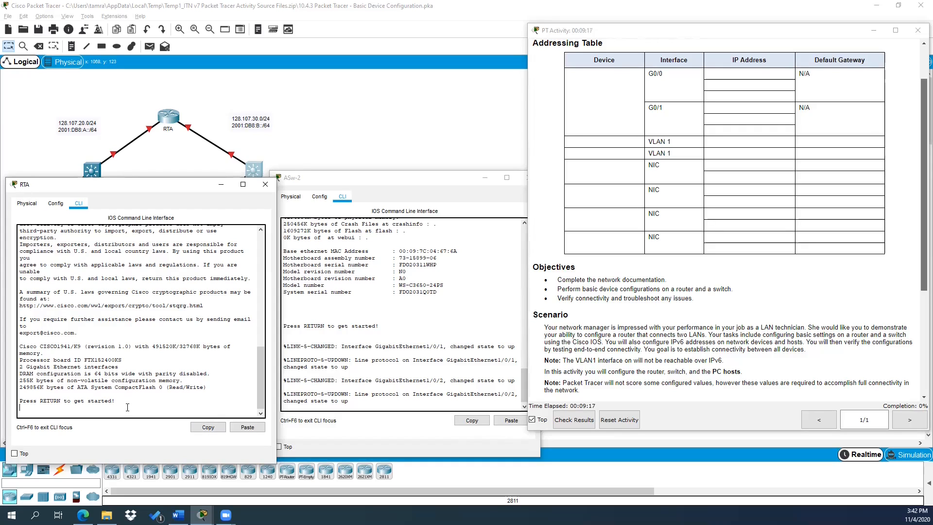
# Step: Enter privileged and global config mode on the router and set hostname RTA
pyautogui.press('Return')
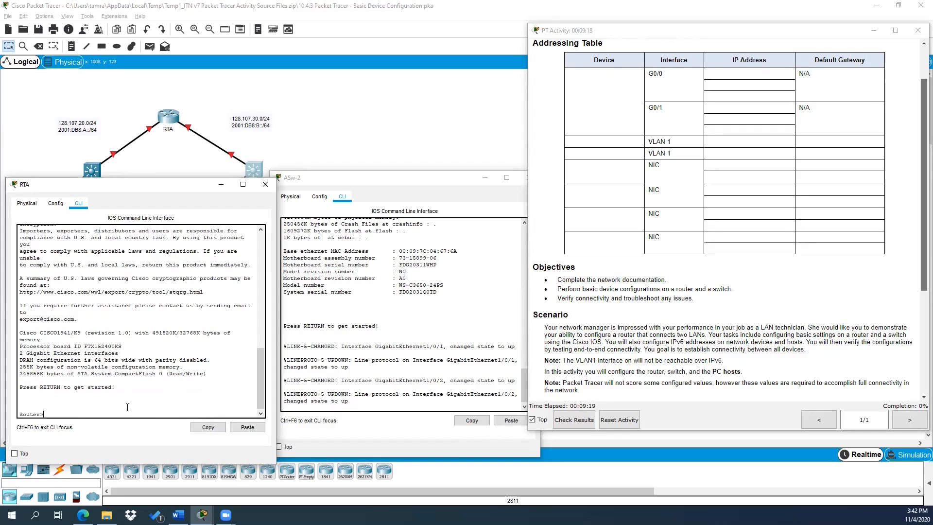
pyautogui.write('en')
pyautogui.press('Return')
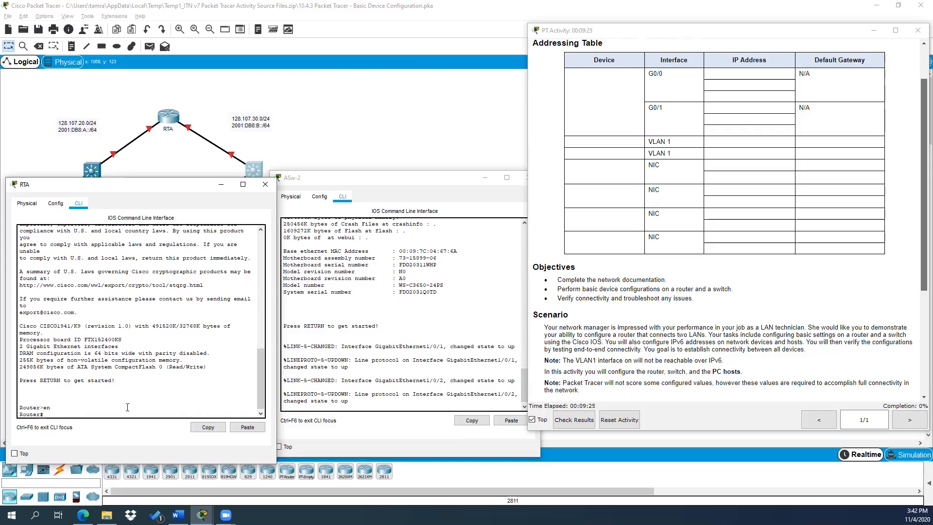
pyautogui.scroll(-5, 749, 328)
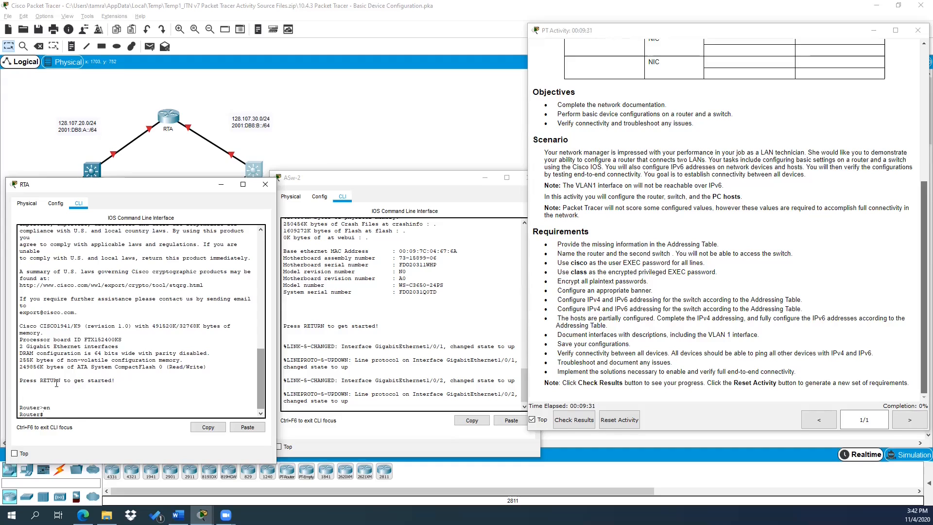
pyautogui.write('config t')
pyautogui.write('hostname')
pyautogui.write(' RTA')
pyautogui.press('Return')
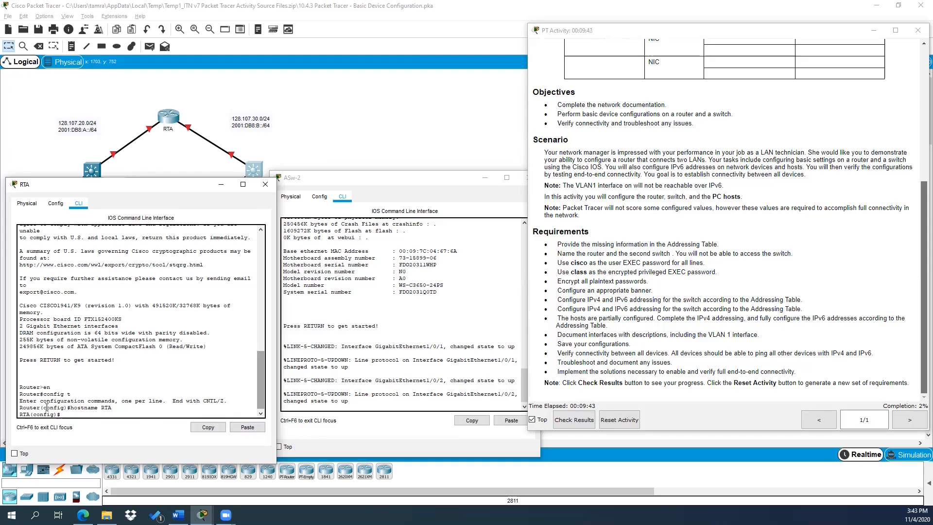
# Step: On the switch, enter privileged and global config mode and set hostname ASw-2
pyautogui.click(363, 400)
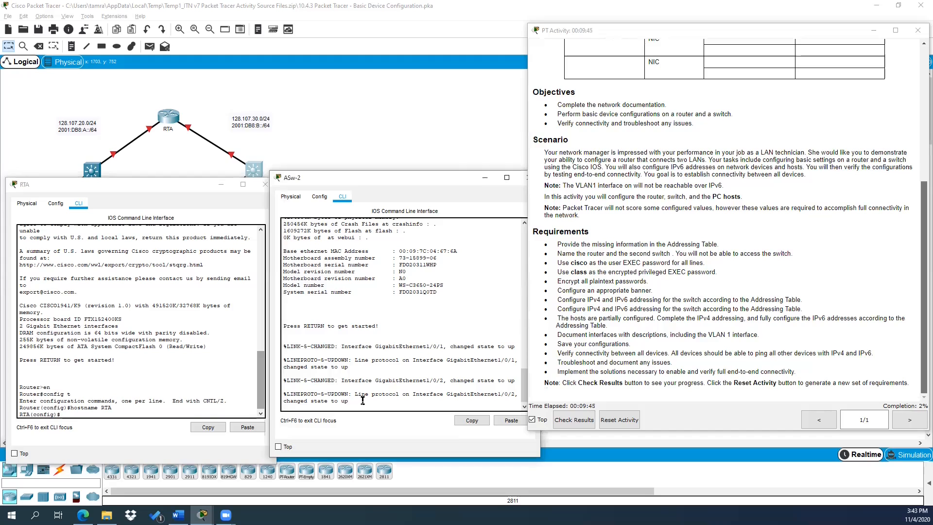
pyautogui.press('Return')
pyautogui.write('en')
pyautogui.press('Return')
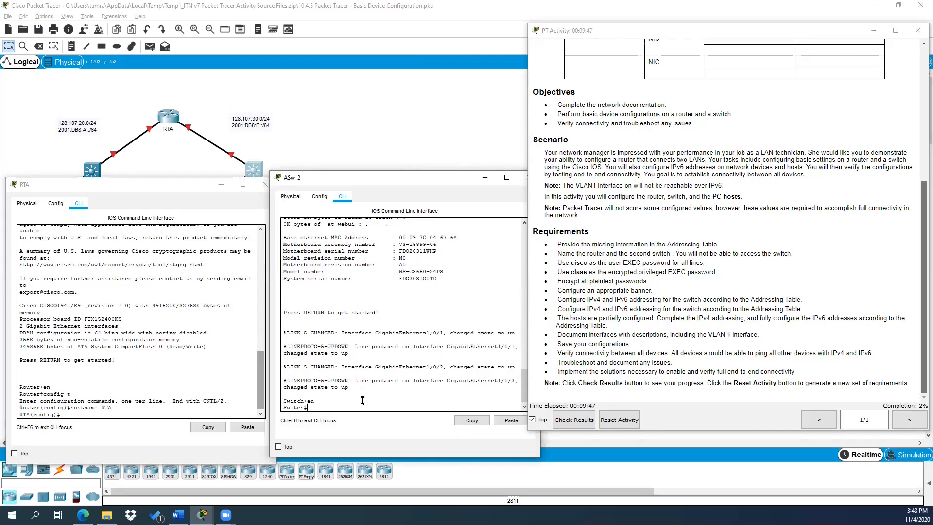
pyautogui.write('hostname ASw-2')
pyautogui.press('Return')
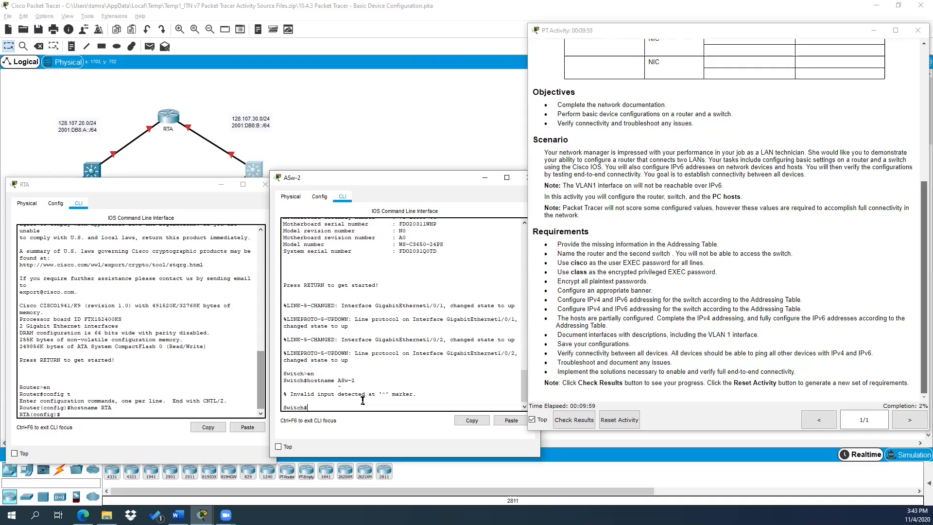
pyautogui.write('config t')
pyautogui.press('Return')
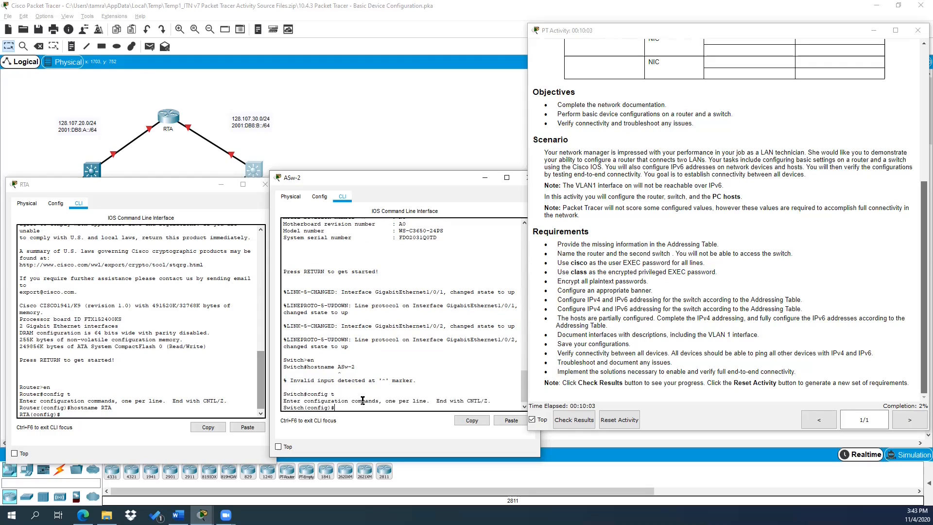
pyautogui.write('hostname ASw-2')
pyautogui.press('Return')
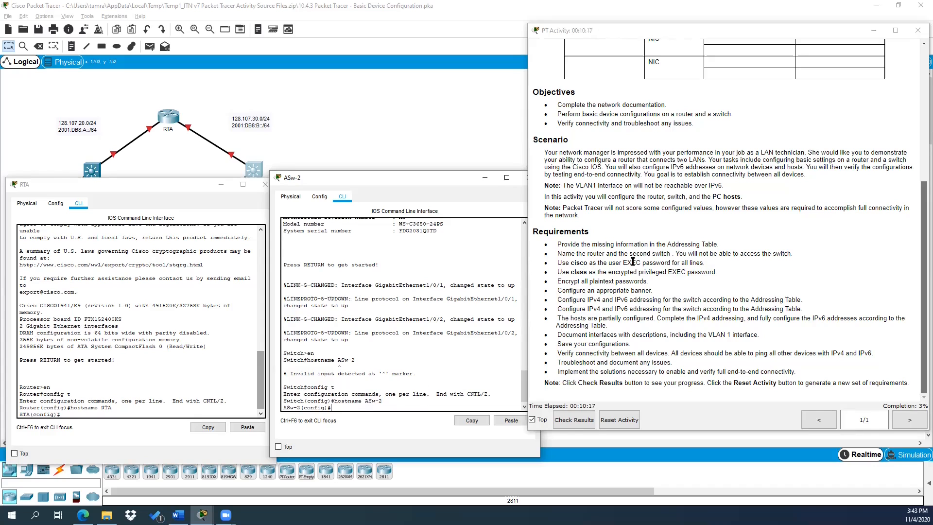
# Step: Give RTA an enable password and an encrypted enable secret
pyautogui.click(230, 415)
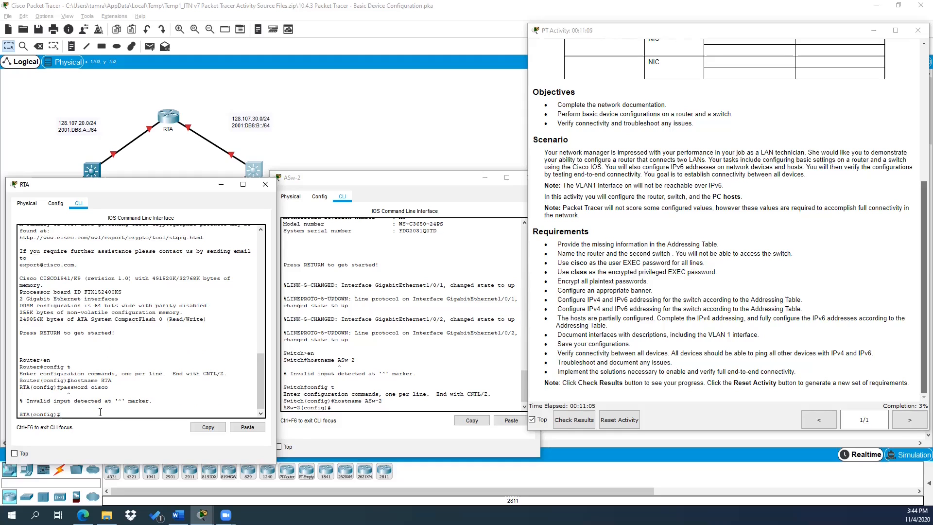
pyautogui.write('enable password cisco')
pyautogui.press('Return')
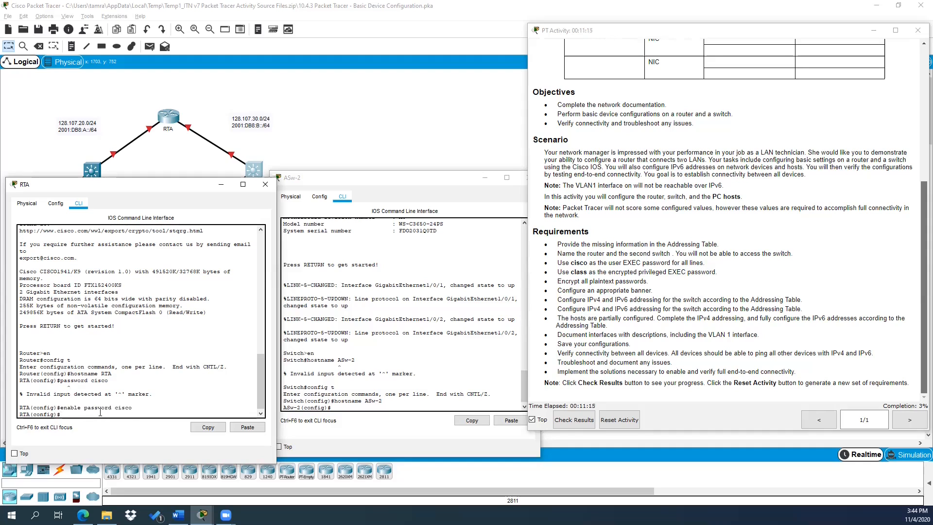
pyautogui.write('enable secret class')
pyautogui.press('Return')
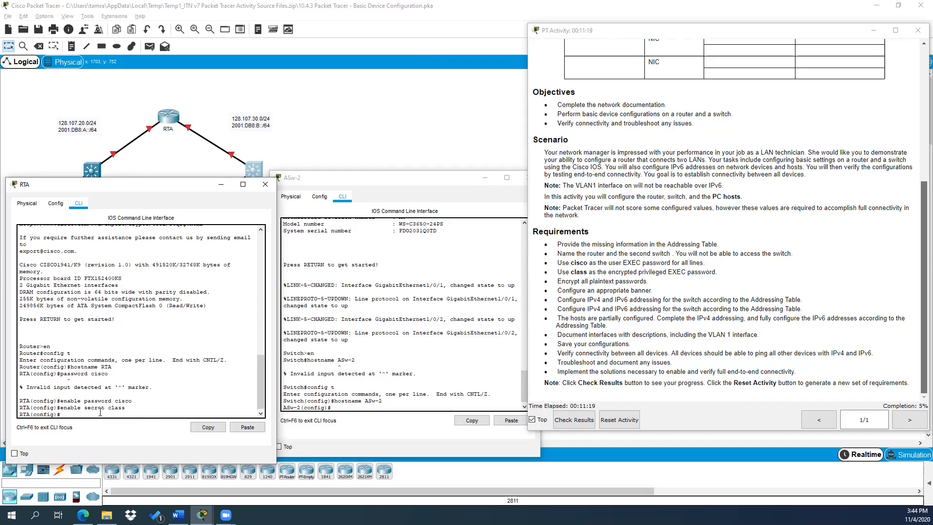
# Step: Give ASw-2 the same enable password and encrypted enable secret
pyautogui.click(354, 408)
pyautogui.write('enable password')
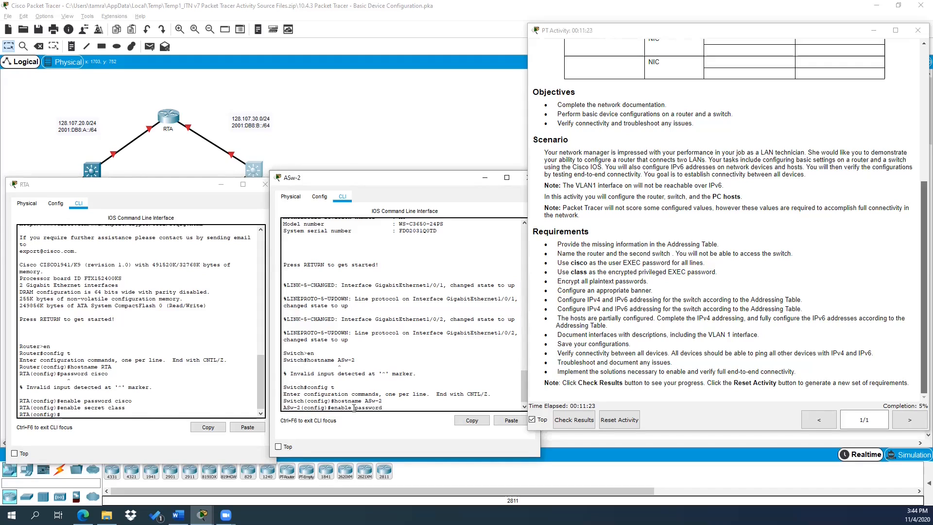
pyautogui.write(' cisco')
pyautogui.press('Return')
pyautogui.write('enable secret cl')
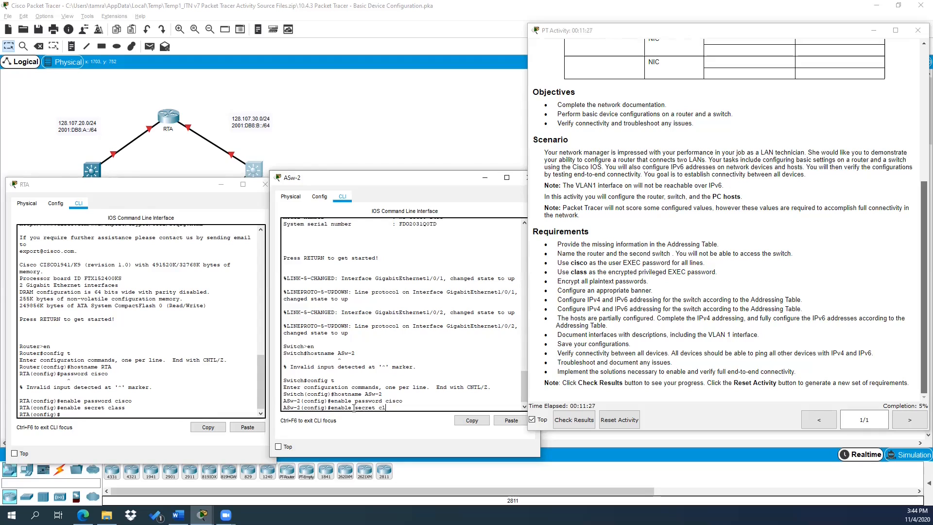
pyautogui.write('ass')
pyautogui.press('Return')
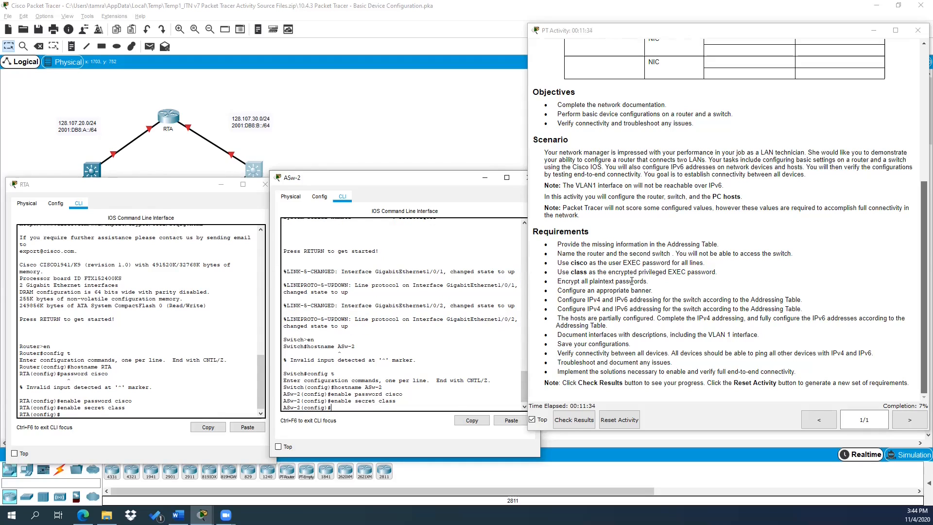
pyautogui.click(86, 415)
# Step: Password-protect RTA's console line 0 and require login
pyautogui.write('line con 0')
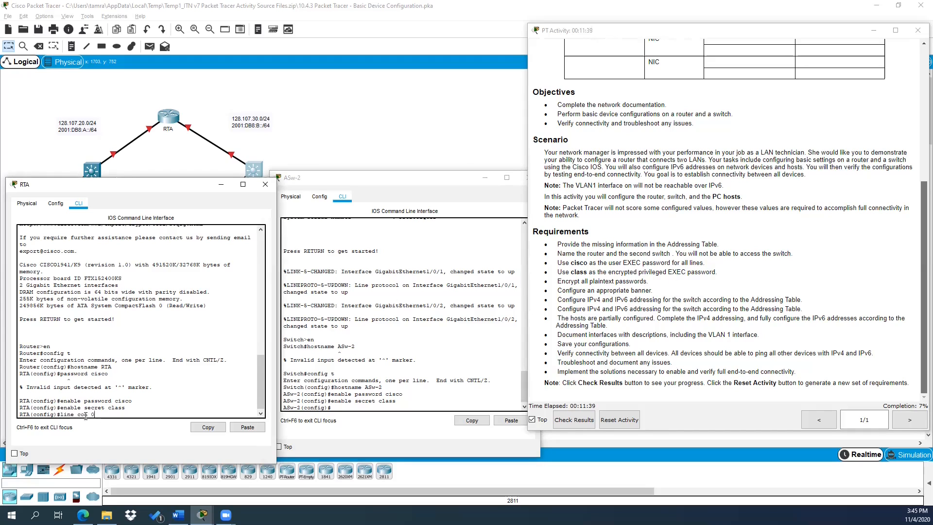
pyautogui.press('Return')
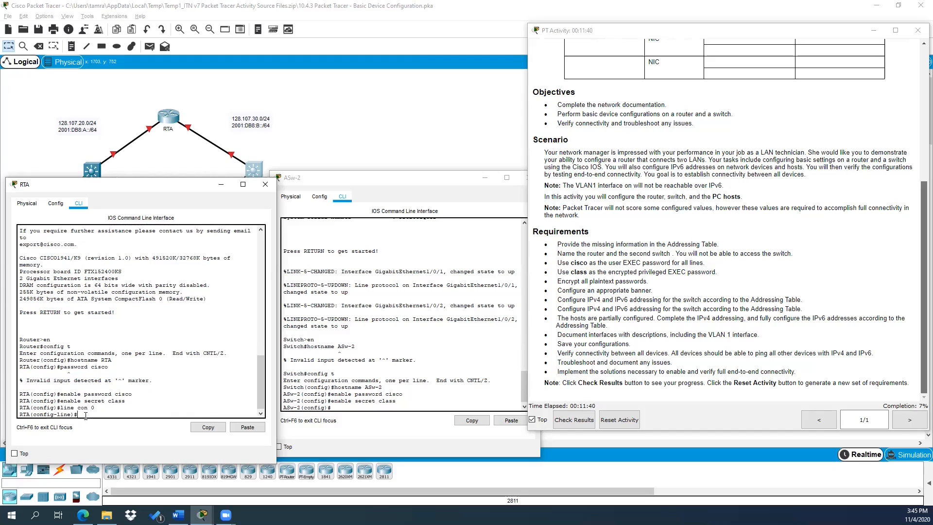
pyautogui.write('password cisc')
pyautogui.write('o')
pyautogui.press('Return')
pyautogui.write('login')
pyautogui.press('Return')
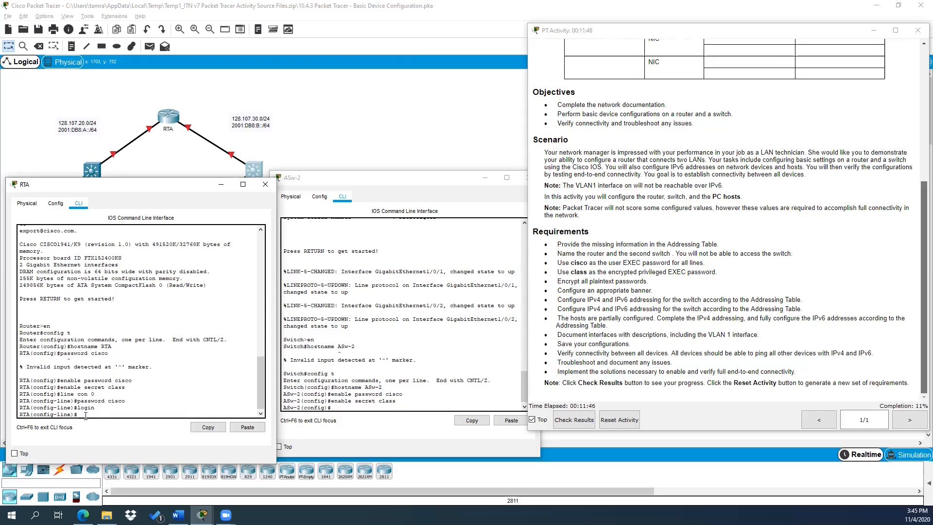
# Step: Password-protect RTA's VTY lines 0-4 and require login
pyautogui.write('line vty 0 4')
pyautogui.press('Return')
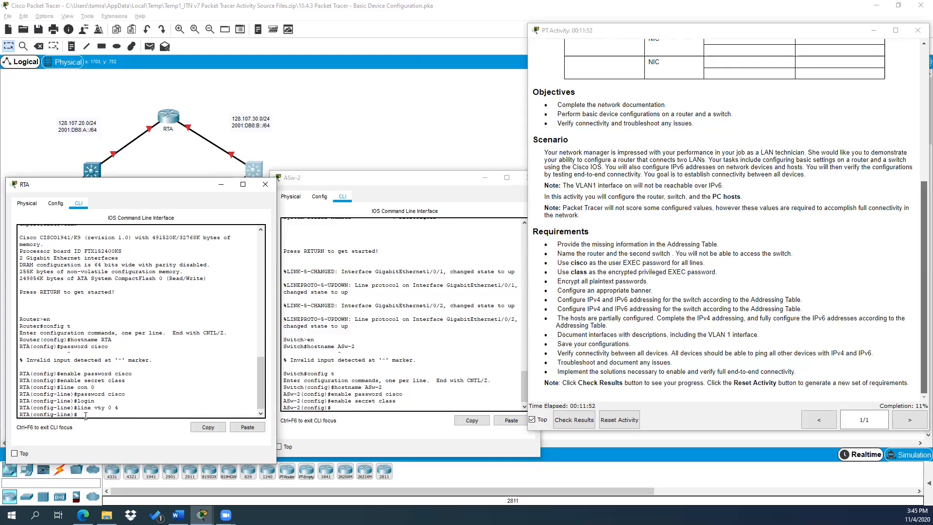
pyautogui.write('passowrd')
pyautogui.press('BackSpace')
pyautogui.press('BackSpace')
pyautogui.press('BackSpace')
pyautogui.press('BackSpace')
pyautogui.write('word cisco')
pyautogui.press('Return')
pyautogui.write('loigin')
pyautogui.press('BackSpace')
pyautogui.press('BackSpace')
pyautogui.press('BackSpace')
pyautogui.press('BackSpace')
pyautogui.write('gin')
pyautogui.press('Return')
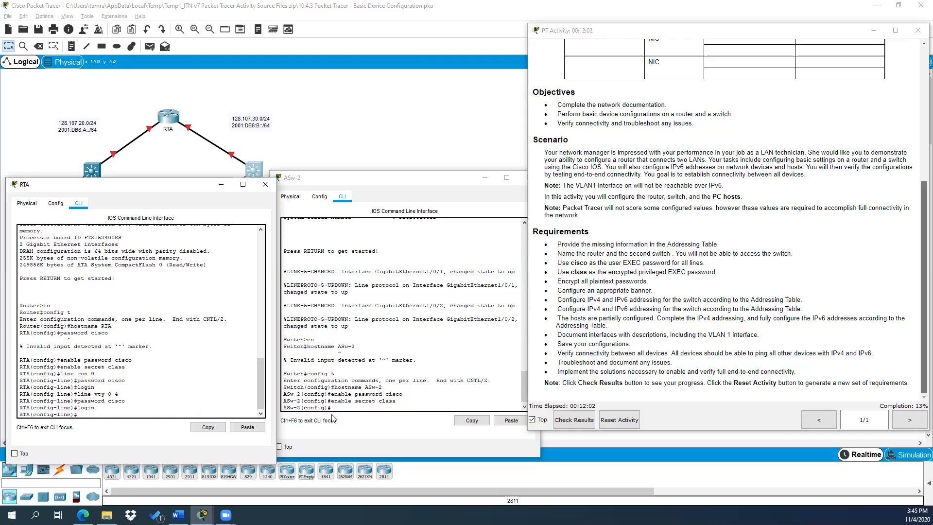
# Step: Set passwords on ASw-2's console line 0 and VTY lines 0-4
pyautogui.click(343, 406)
pyautogui.write('line con 0')
pyautogui.press('Return')
pyautogui.write('pass')
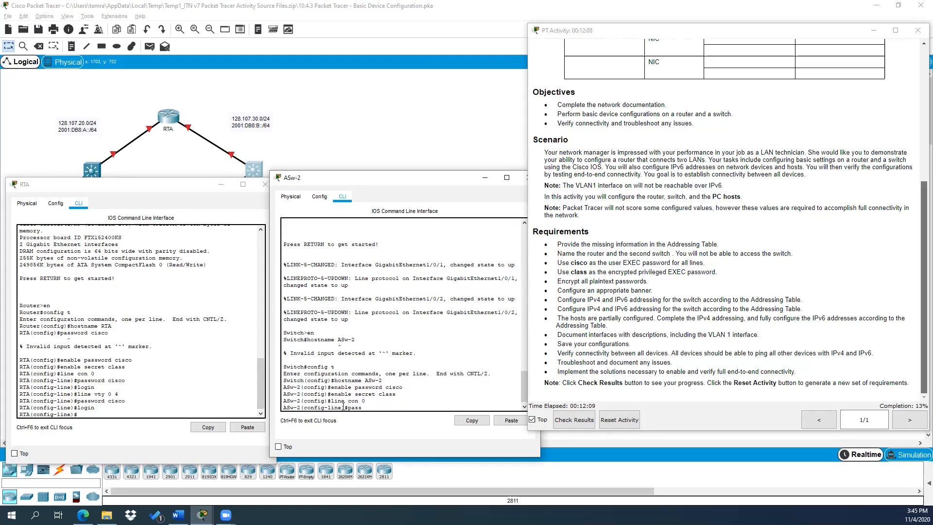
pyautogui.write('word cisco')
pyautogui.press('Return')
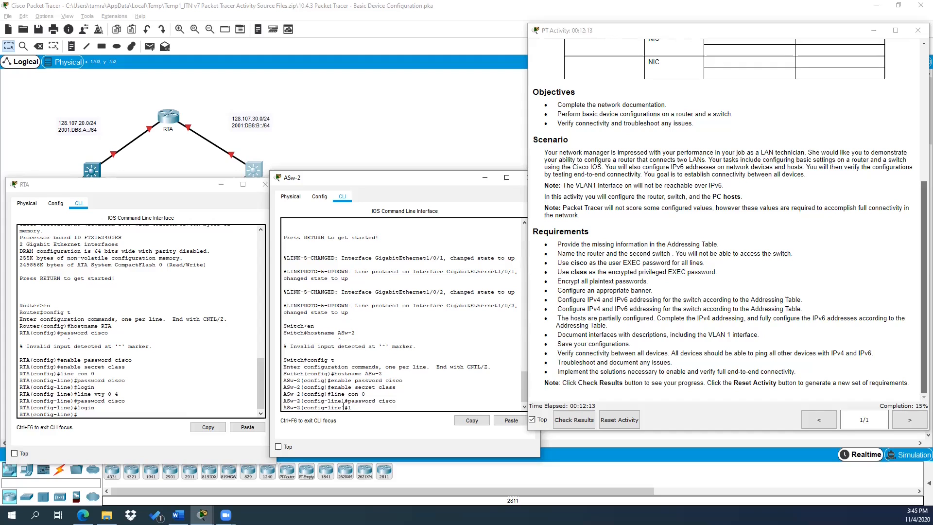
pyautogui.write('line vty 0 4')
pyautogui.press('Return')
pyautogui.write('password')
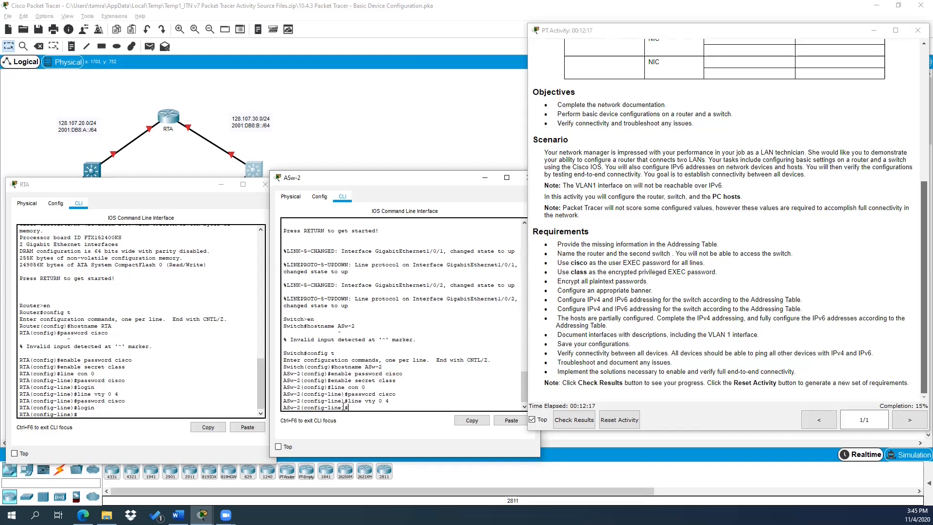
pyautogui.write(' cisco')
pyautogui.press('Return')
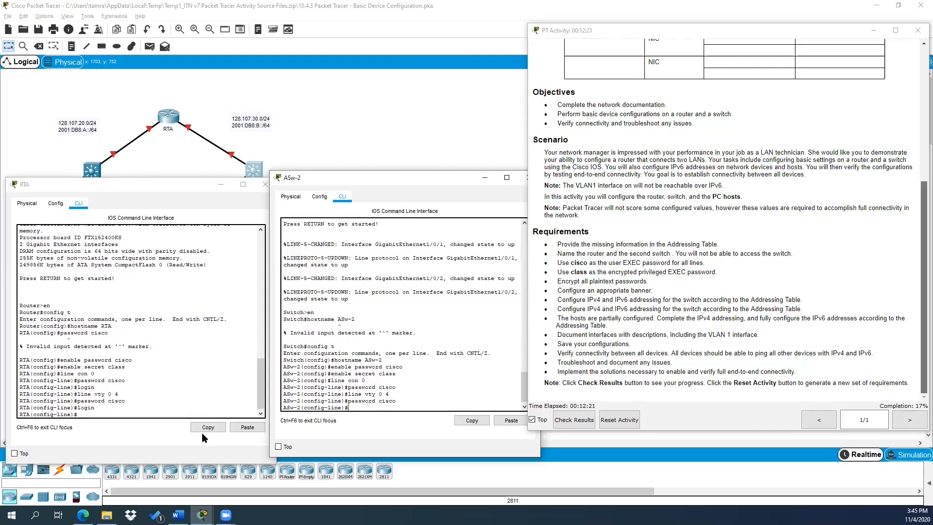
pyautogui.click(97, 414)
# Step: Enable service password-encryption on RTA
pyautogui.write('seri')
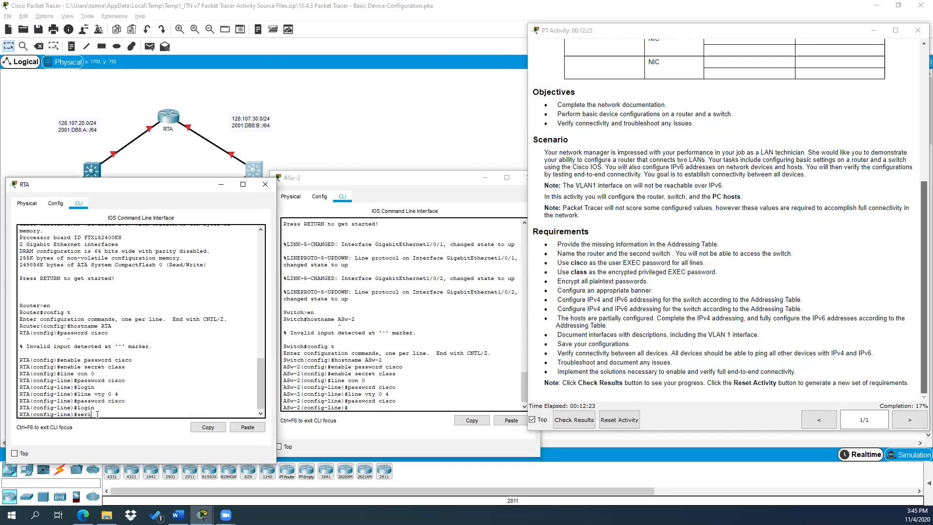
pyautogui.press('BackSpace')
pyautogui.write('vice password')
pyautogui.press('Tab')
pyautogui.write('-en')
pyautogui.press('Tab')
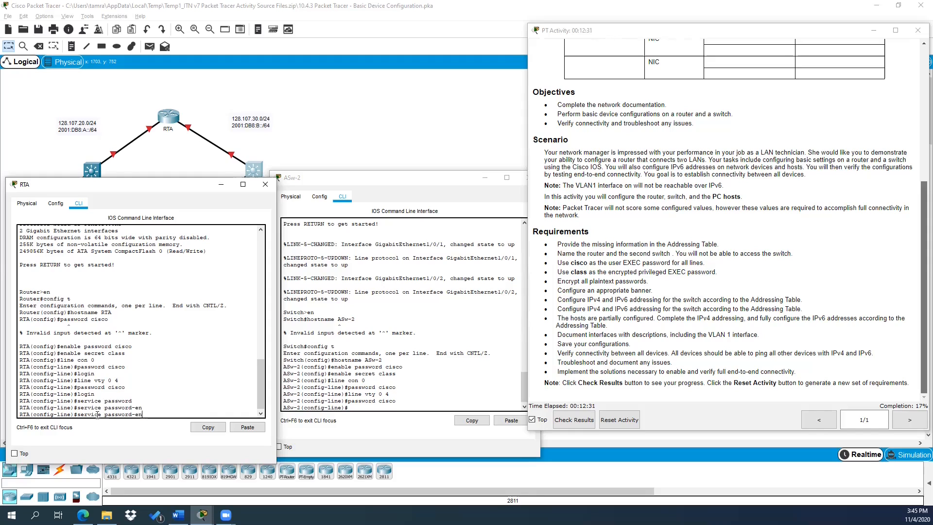
pyautogui.write('cryption')
pyautogui.press('Return')
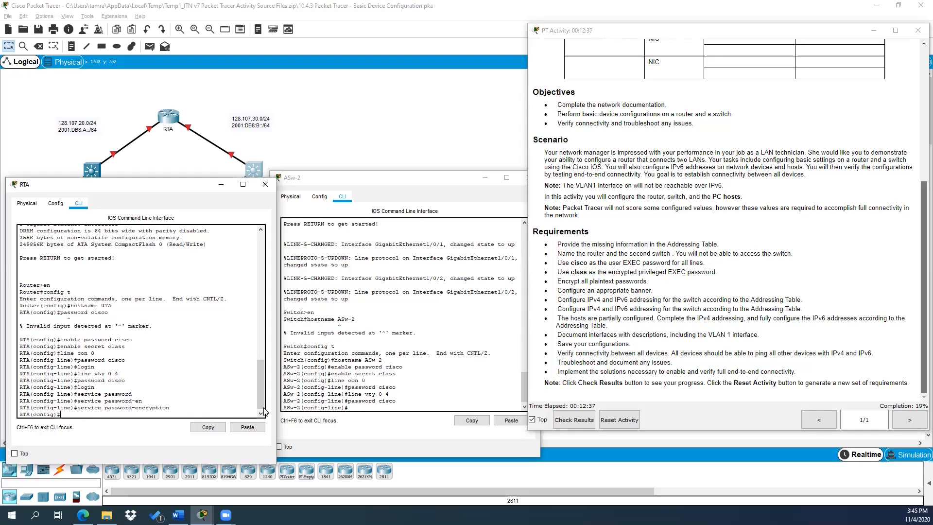
# Step: Enable service password-encryption on ASw-2
pyautogui.click(368, 408)
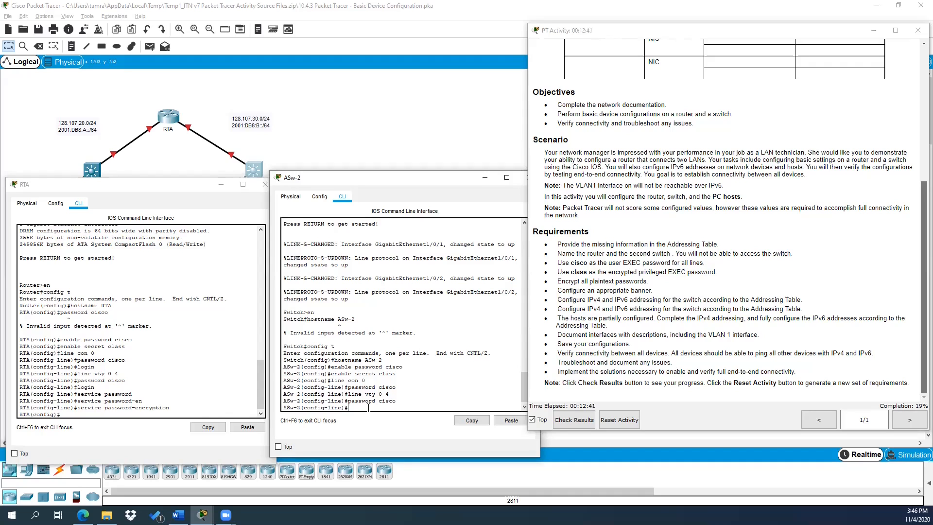
pyautogui.write('service password-encryption')
pyautogui.press('Return')
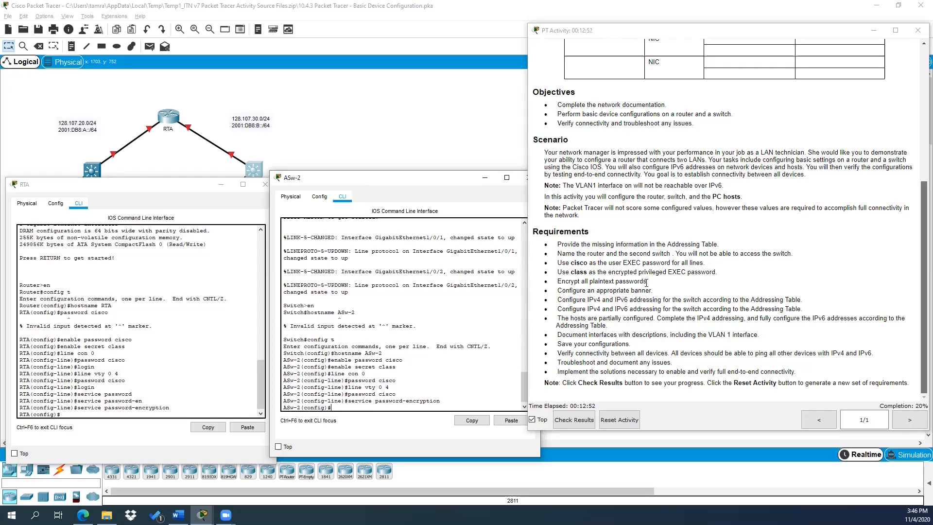
# Step: Set RTA's MOTD banner to 'Authorized Use Only'
pyautogui.click(91, 416)
pyautogui.write('banner motd x')
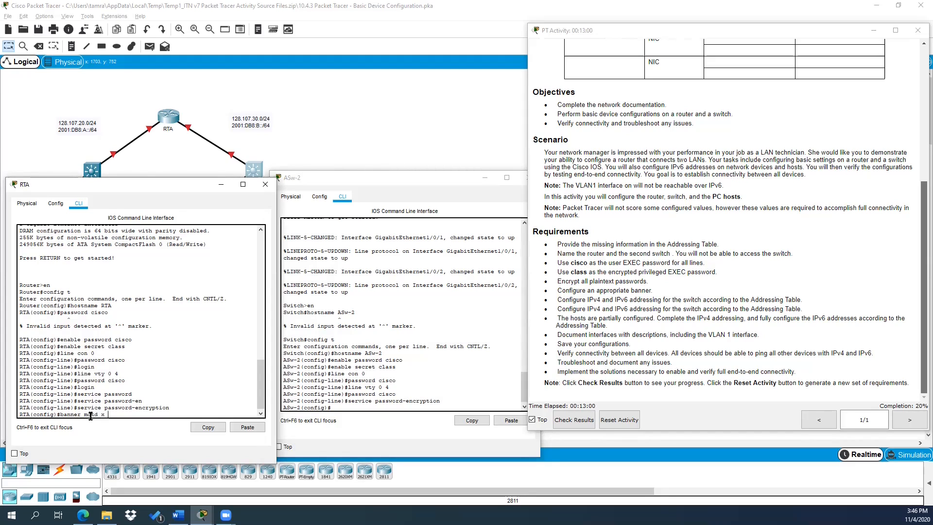
pyautogui.write(' Authorized User ONly')
pyautogui.press('BackSpace')
pyautogui.press('BackSpace')
pyautogui.press('BackSpace')
pyautogui.press('BackSpace')
pyautogui.write('Only x')
pyautogui.press('Return')
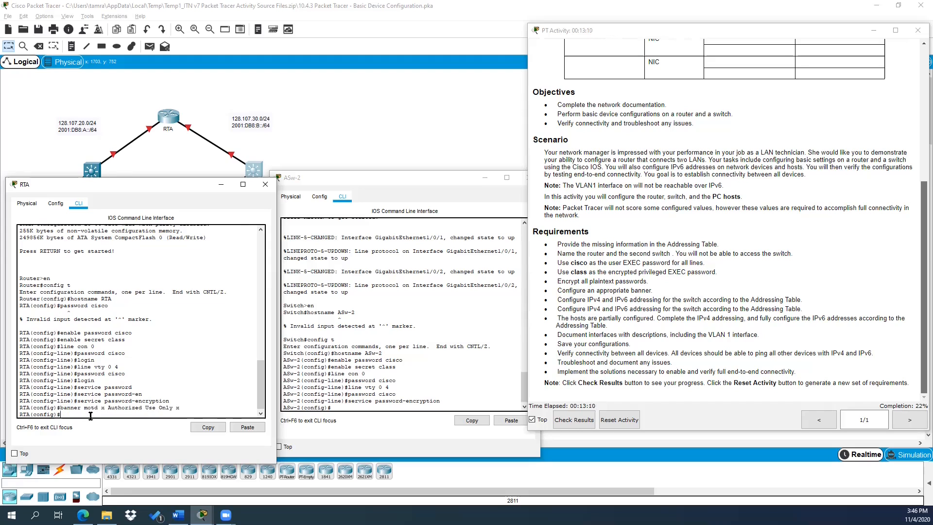
# Step: Set the same 'Authorized Use Only' MOTD banner on ASw-2
pyautogui.click(343, 405)
pyautogui.write('banner motd')
pyautogui.write(' x Authorized Use Only x')
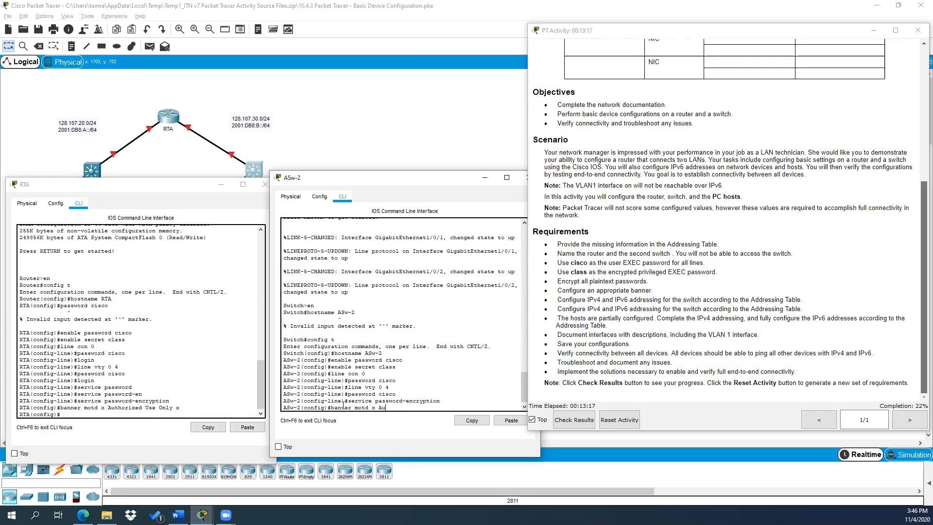
pyautogui.press('Return')
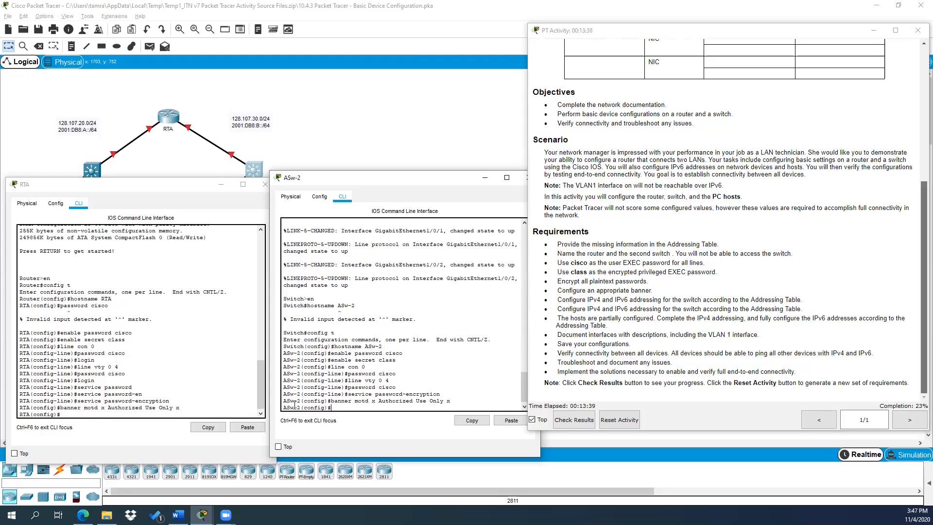
pyautogui.click(74, 413)
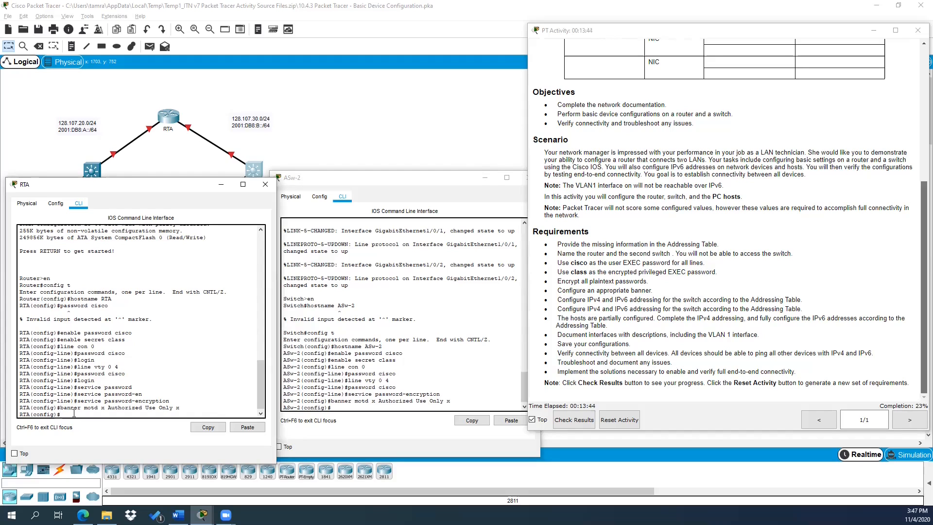
# Step: Enter interface configuration for RTA's g0/0
pyautogui.write('conf')
pyautogui.press('BackSpace')
pyautogui.press('BackSpace')
pyautogui.press('BackSpace')
pyautogui.press('BackSpace')
pyautogui.write('in')
pyautogui.write('t g0/0')
pyautogui.press('BackSpace')
pyautogui.press('BackSpace')
pyautogui.press('BackSpace')
pyautogui.press('BackSpace')
pyautogui.press('BackSpace')
pyautogui.press('Tab')
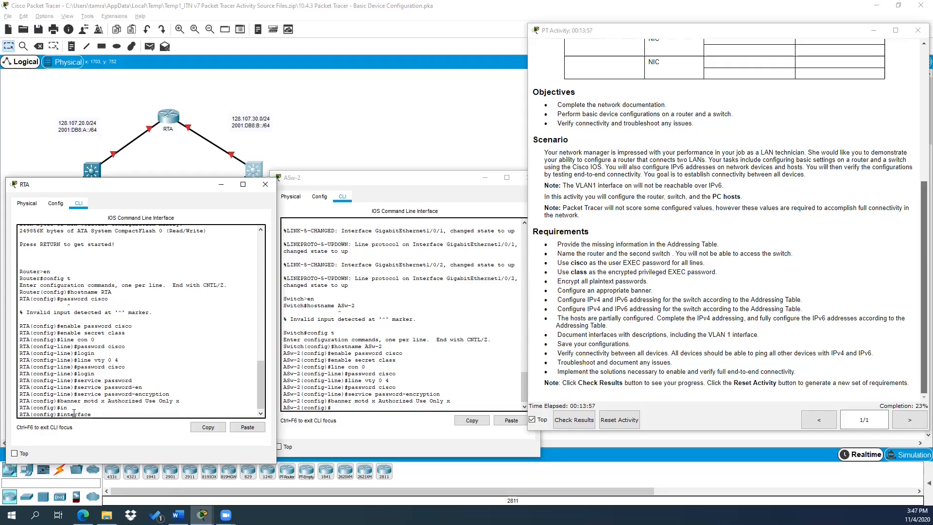
pyautogui.write('g0/0')
pyautogui.press('Return')
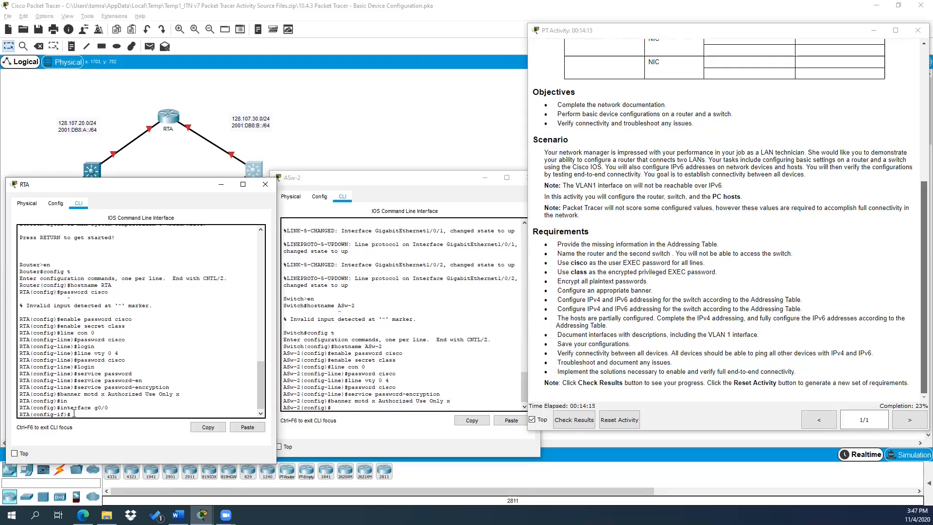
pyautogui.hotkey('alt', 'Tab')
pyautogui.click(92, 414)
# Step: Address g0/0 as 128.107.20.1 255.255.255.0, bring it up, and move to g0/1
pyautogui.write('ip address 128.107.20.1')
pyautogui.write('255.2')
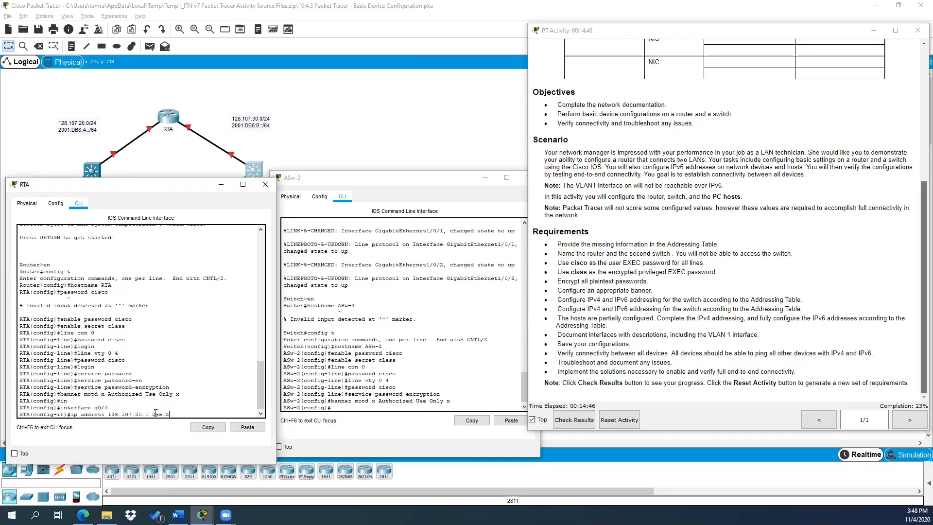
pyautogui.write('55.255.0')
pyautogui.press('Return')
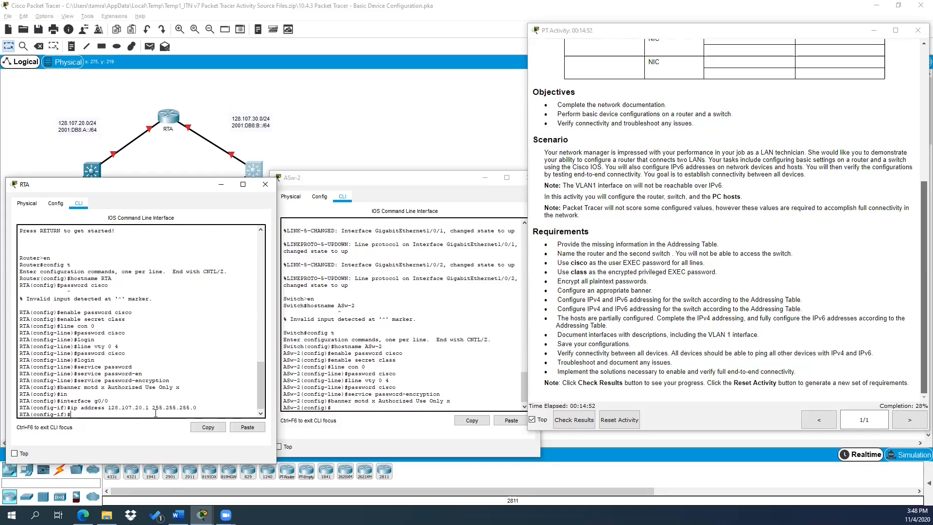
pyautogui.write('no shut')
pyautogui.press('Return')
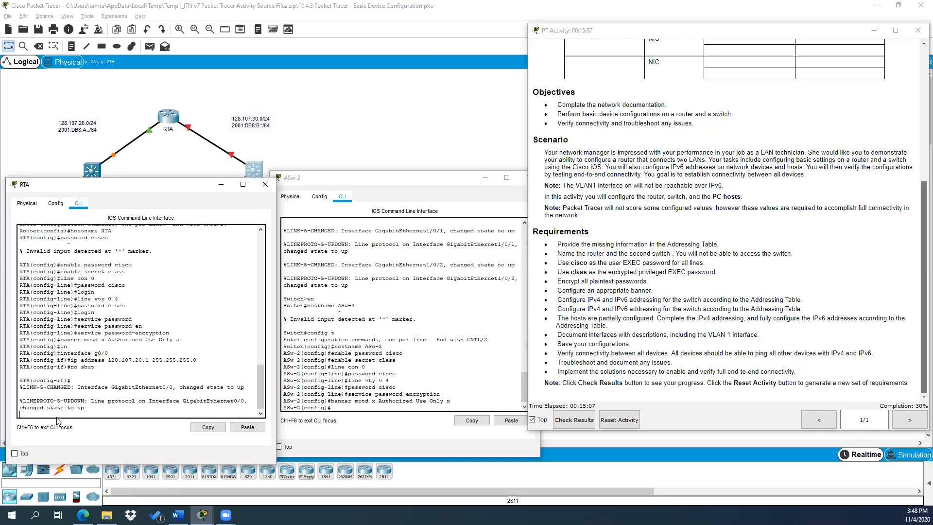
pyautogui.write('int g0/1')
pyautogui.press('Return')
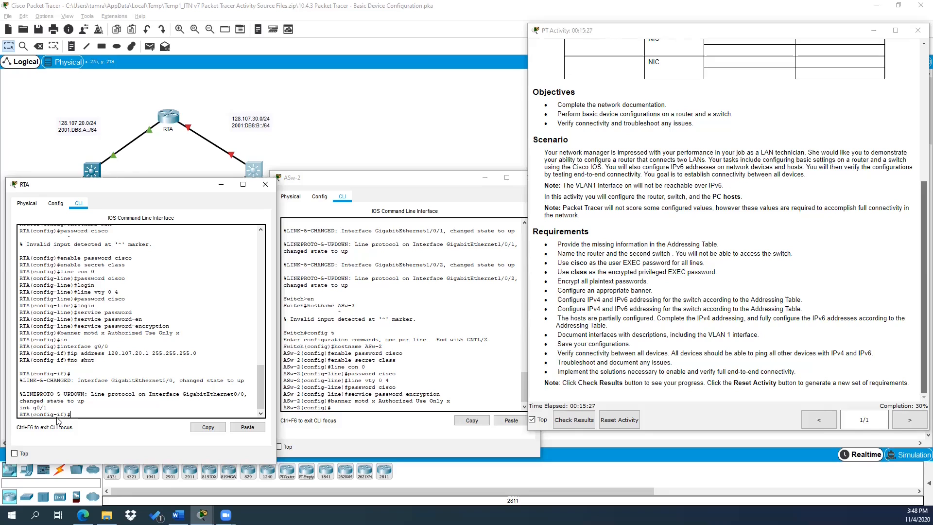
# Step: Address RTA's G0/1 as 128.107.30.1 255.255.255.0 and bring the interface up
pyautogui.write('p address 128.107.30.1')
pyautogui.write('255.255.255.0')
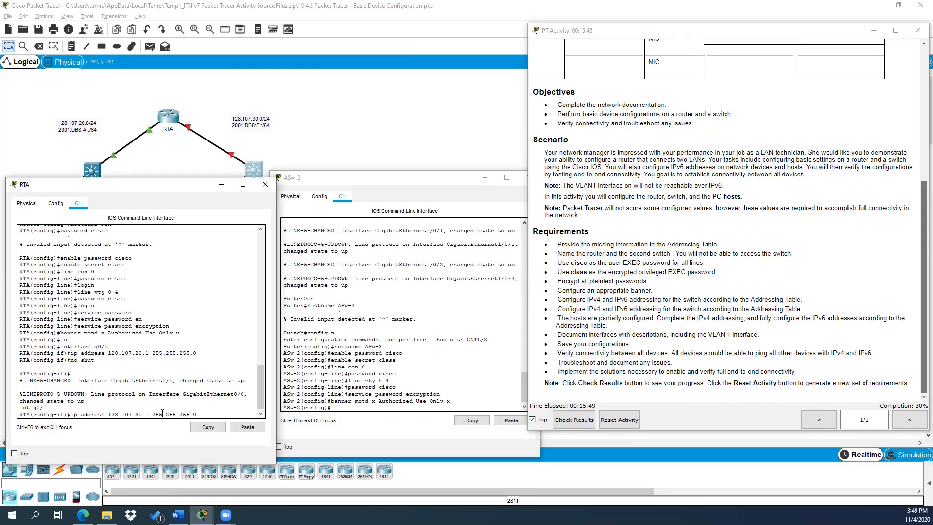
pyautogui.press('Return')
pyautogui.write('no shut')
pyautogui.press('Return')
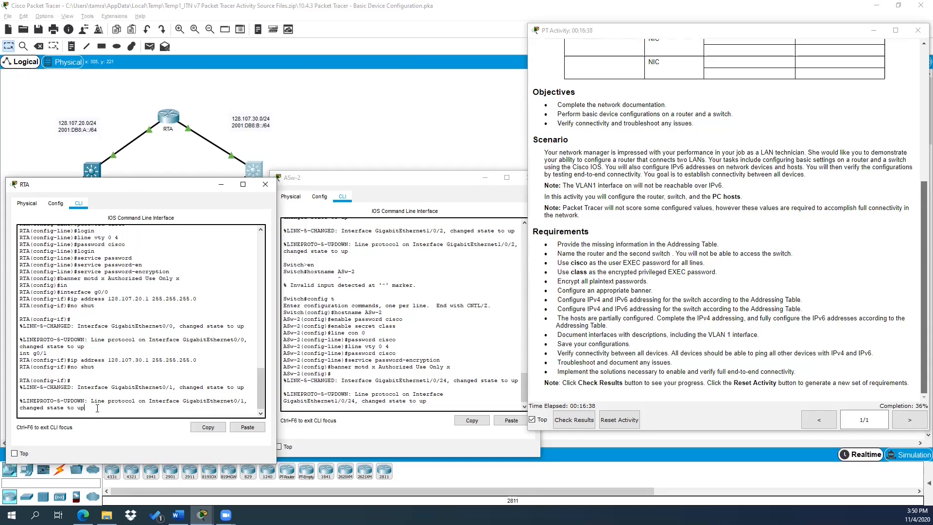
pyautogui.press('Return')
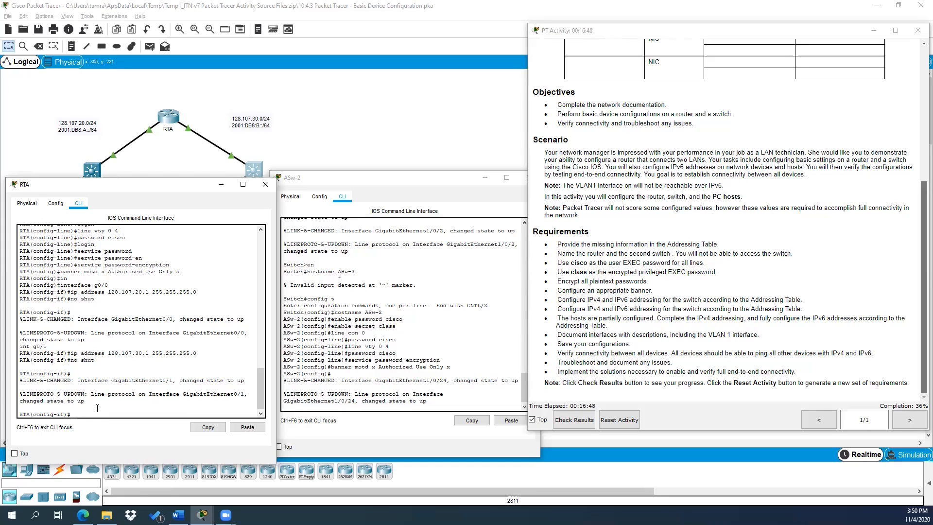
# Step: Enable IPv6 unicast routing on RTA
pyautogui.write('ipvt')
pyautogui.write(' uni')
pyautogui.press('Tab')
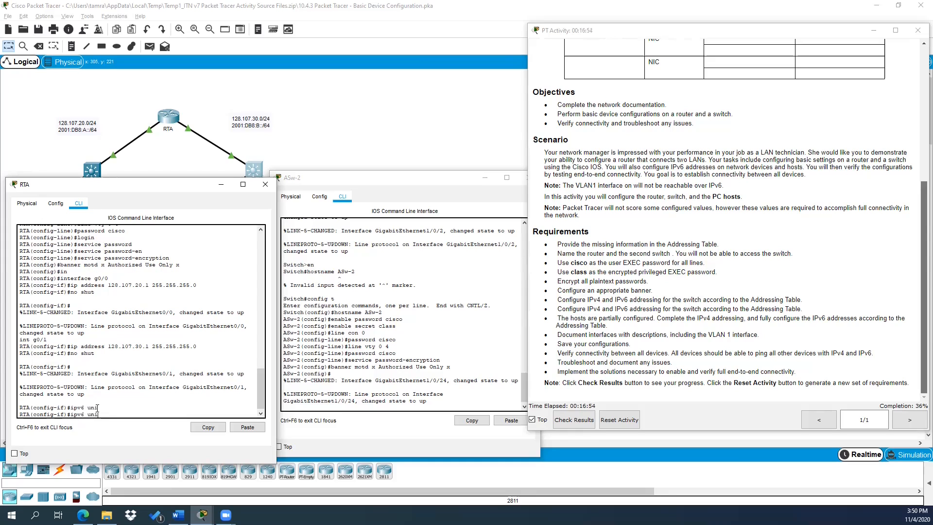
pyautogui.write('cast-routing')
pyautogui.press('Return')
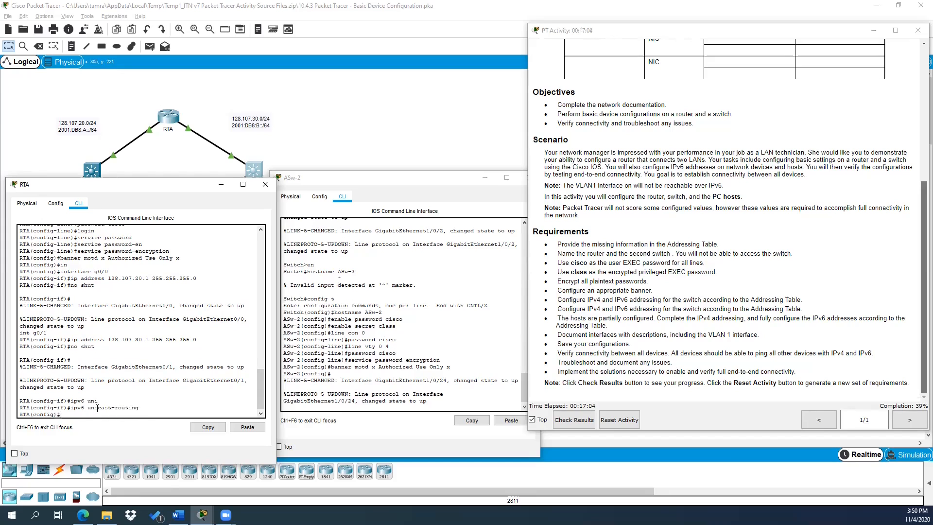
# Step: Assign IPv6 address 2001:db8:a::1/64 to RTA's G0/0
pyautogui.write('int g0/0')
pyautogui.press('Return')
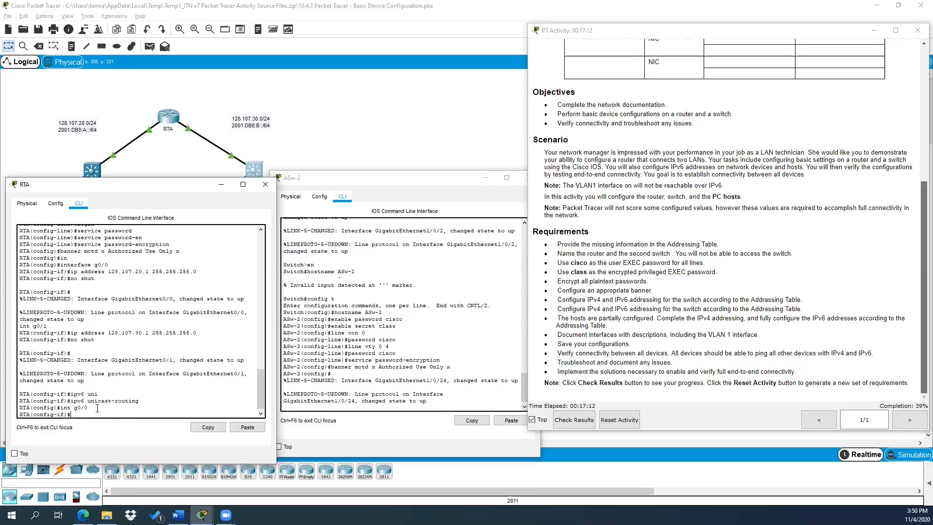
pyautogui.write('ipv6 address 20')
pyautogui.write('01:db8:a::1')
pyautogui.write('/64')
pyautogui.press('Return')
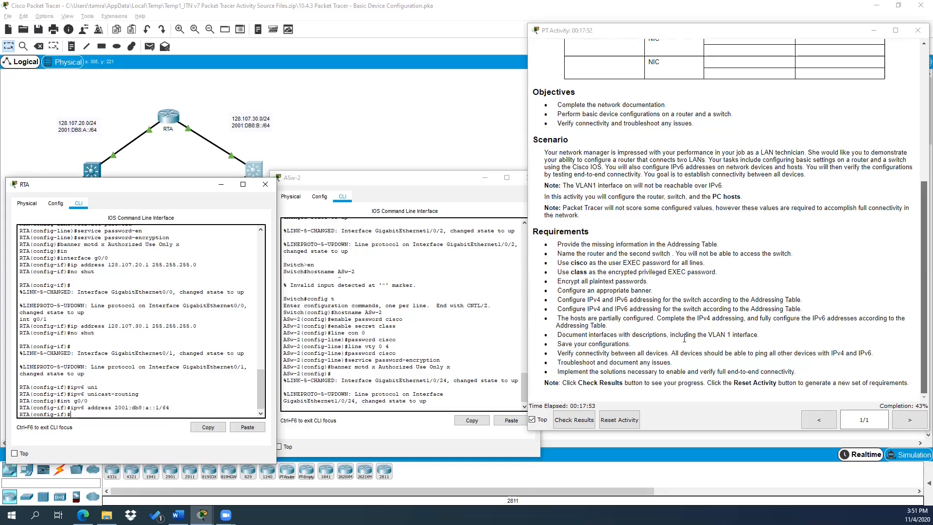
# Step: Describe G0/0 as 'Connection to ASw-1' and keep it enabled with no shut
pyautogui.write('descripti')
pyautogui.write('on')
pyautogui.moveTo(139, 190); pyautogui.dragTo(135, 204)
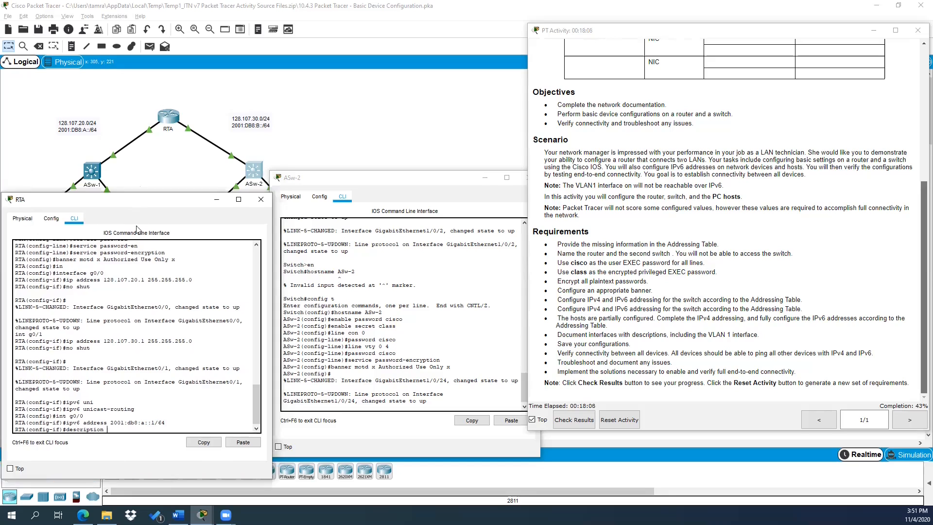
pyautogui.write('Connection to ASw-1')
pyautogui.press('Return')
pyautogui.write('no shut')
pyautogui.press('Return')
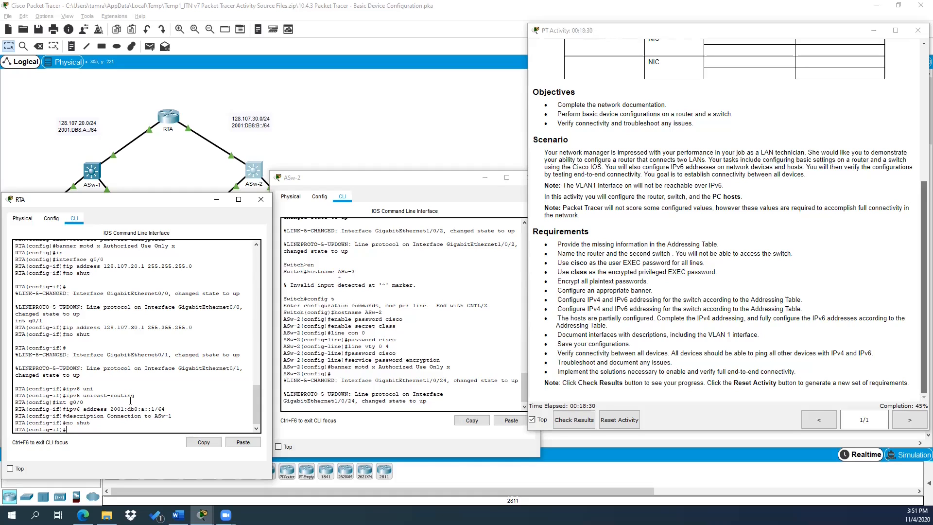
# Step: Set link-local address fe80::1 on RTA's G0/0
pyautogui.write('ipv6 address fe80::1 link-local')
pyautogui.press('Return')
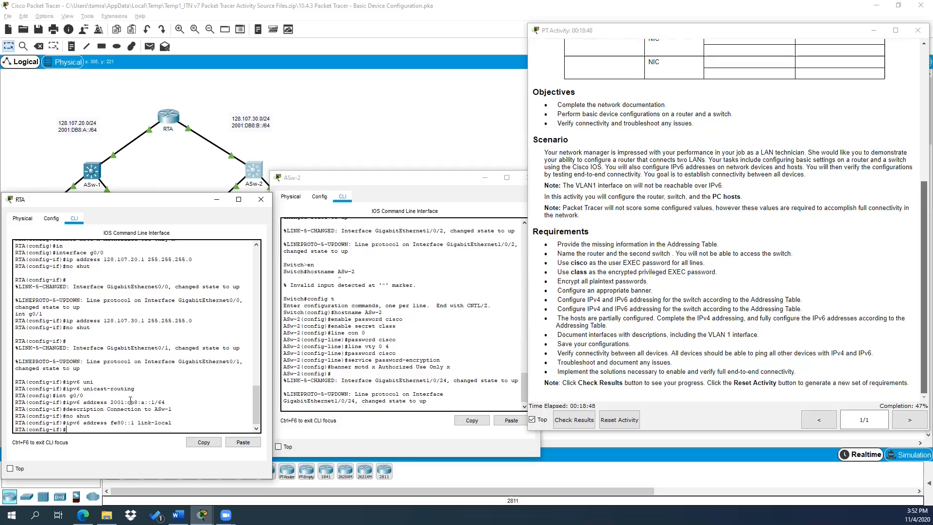
pyautogui.write('int g0/1')
pyautogui.press('Return')
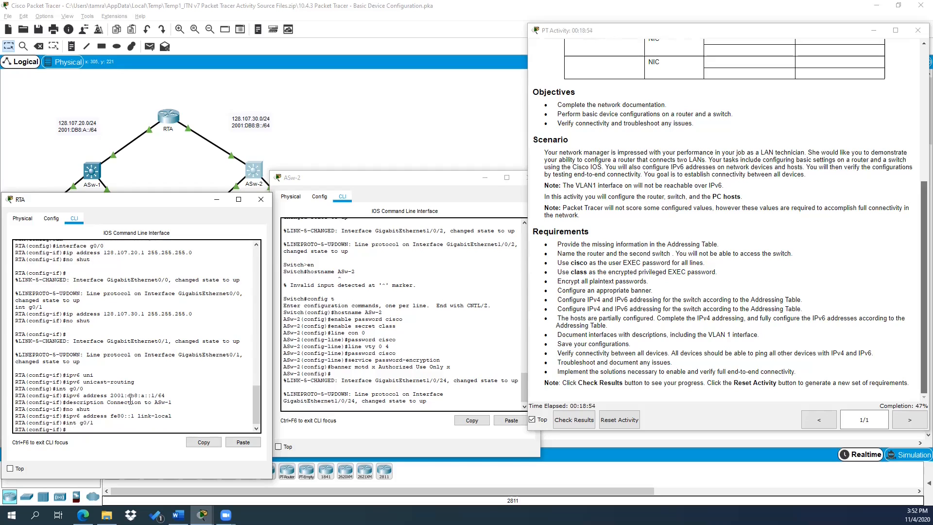
# Step: Give RTA's G0/1 IPv6 address 2001:db8:b::1/64 and link-local fe80::1 via command history
pyautogui.press('Up')
pyautogui.press('Up')
pyautogui.press('Up')
pyautogui.press('Up')
pyautogui.press('Up')
pyautogui.press('BackSpace')
pyautogui.write('b')
pyautogui.press('Return')
pyautogui.press('Up')
pyautogui.press('Up')
pyautogui.press('Up')
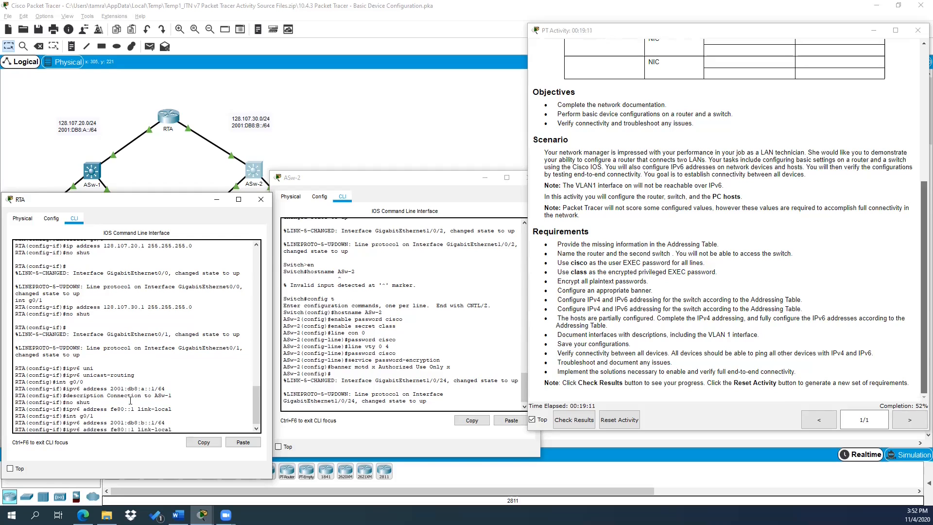
pyautogui.press('Return')
# Step: Describe G0/1 as 'Connection to ASw-2' and bring it up with no shut
pyautogui.press('Up')
pyautogui.press('Up')
pyautogui.press('Up')
pyautogui.press('Up')
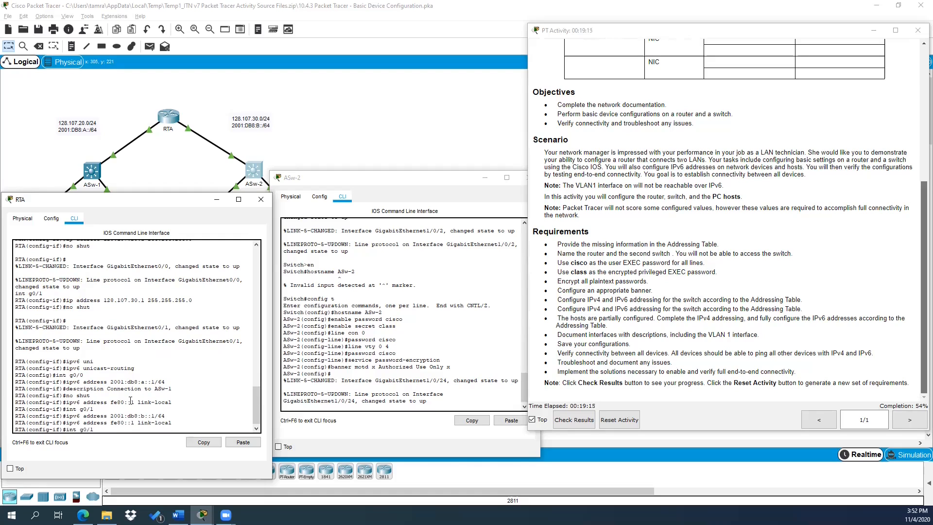
pyautogui.press('Up')
pyautogui.press('Up')
pyautogui.press('BackSpace')
pyautogui.write('2')
pyautogui.press('Return')
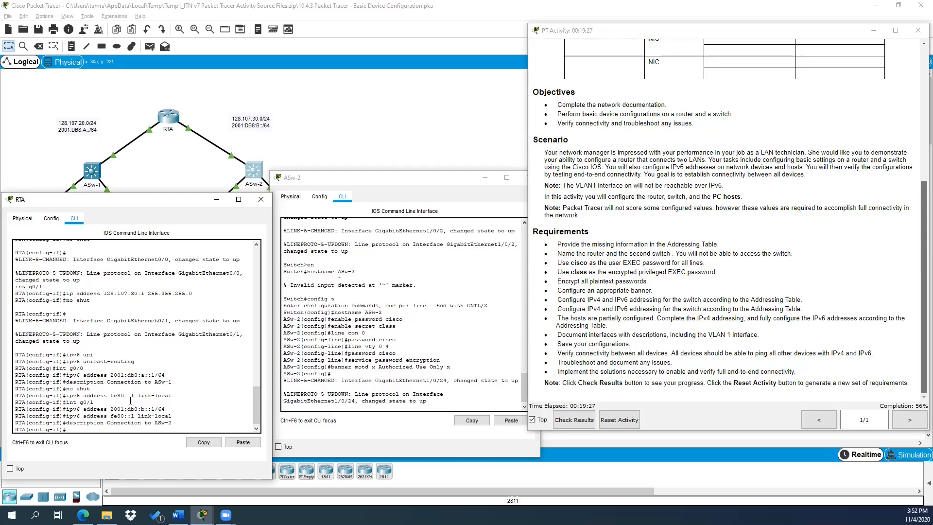
pyautogui.write('no shut')
pyautogui.press('Return')
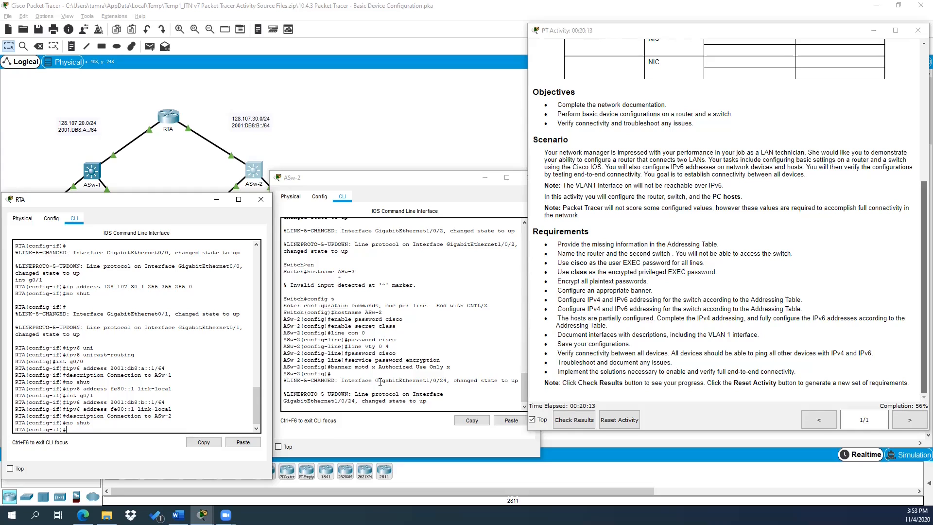
# Step: On ASw-2, address interface VLAN 1 as 128.107.30.15 255.255.255.0
pyautogui.click(435, 400)
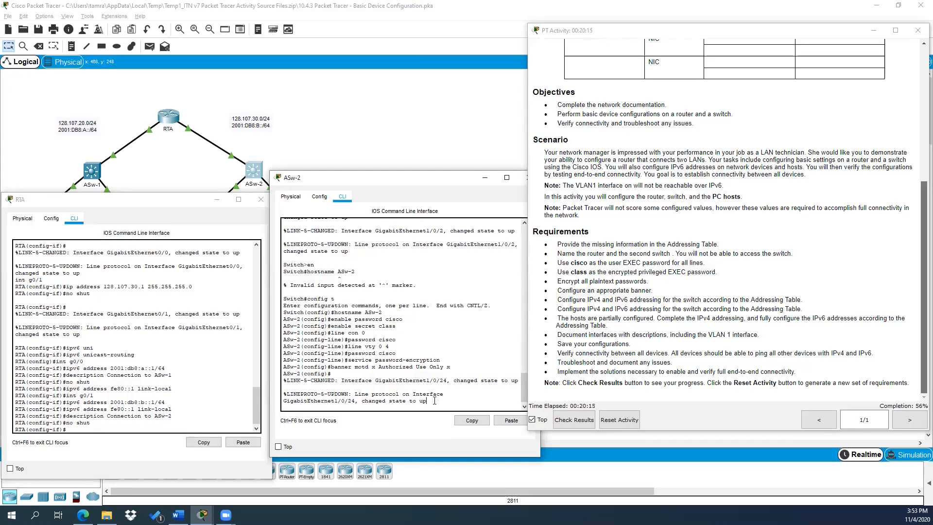
pyautogui.press('Return')
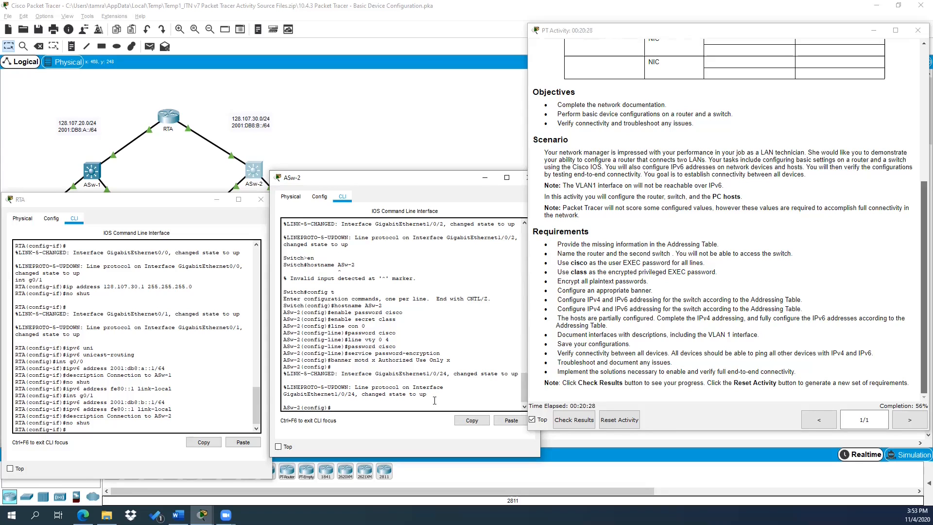
pyautogui.write('int vlan1')
pyautogui.press('Return')
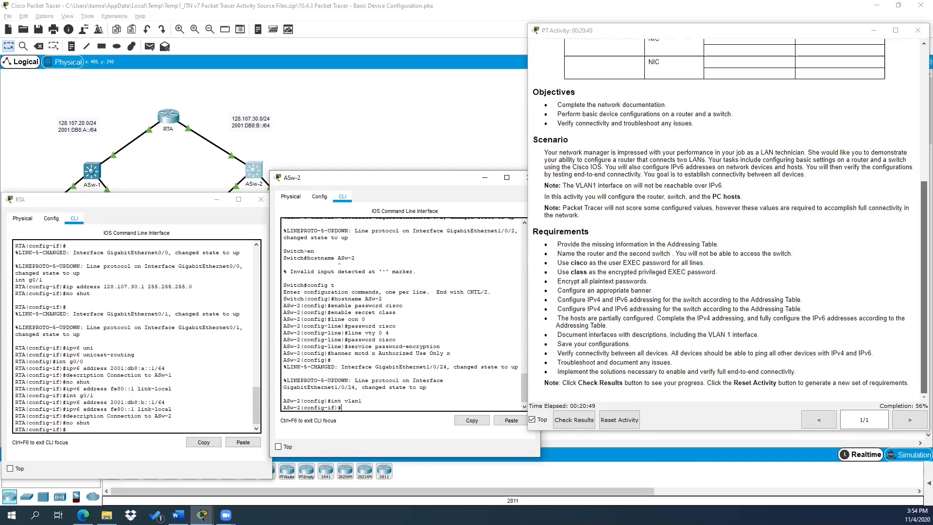
pyautogui.write('ip addre')
pyautogui.write('8')
pyautogui.write('.107.30.15')
pyautogui.write('255.255.22')
pyautogui.press('BackSpace')
pyautogui.write('55.0')
pyautogui.press('Return')
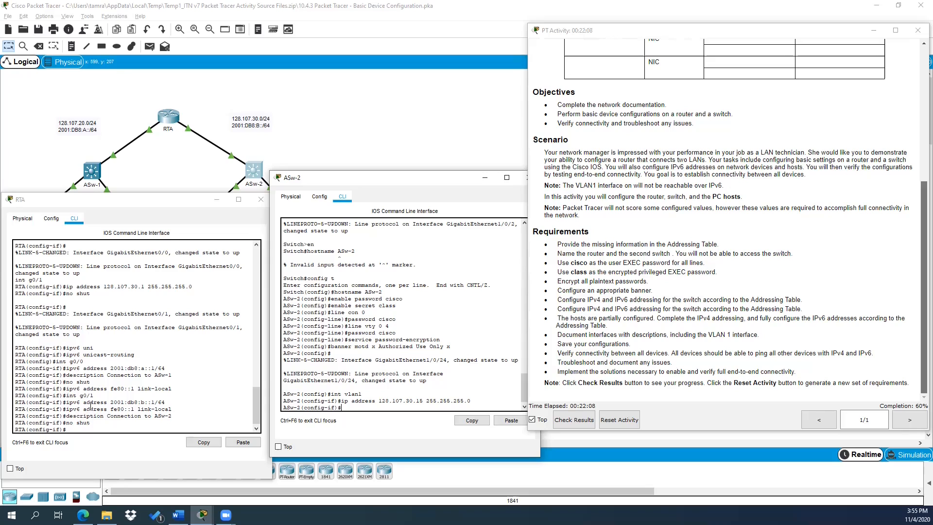
pyautogui.click(81, 431)
# Step: Exit to privileged mode on RTA and save its running config with copy run start
pyautogui.write('exit')
pyautogui.press('Return')
pyautogui.write('exit')
pyautogui.press('Return')
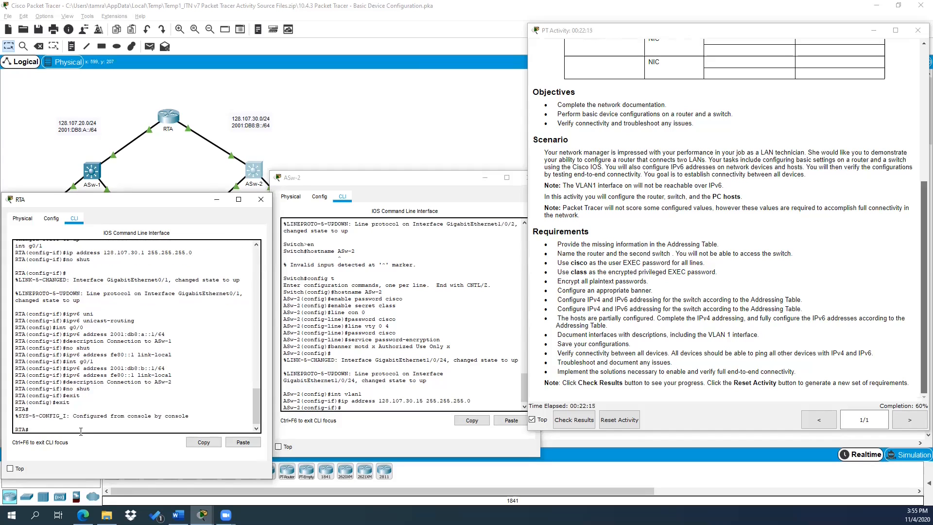
pyautogui.write('copy run start')
pyautogui.press('Return')
pyautogui.press('Return')
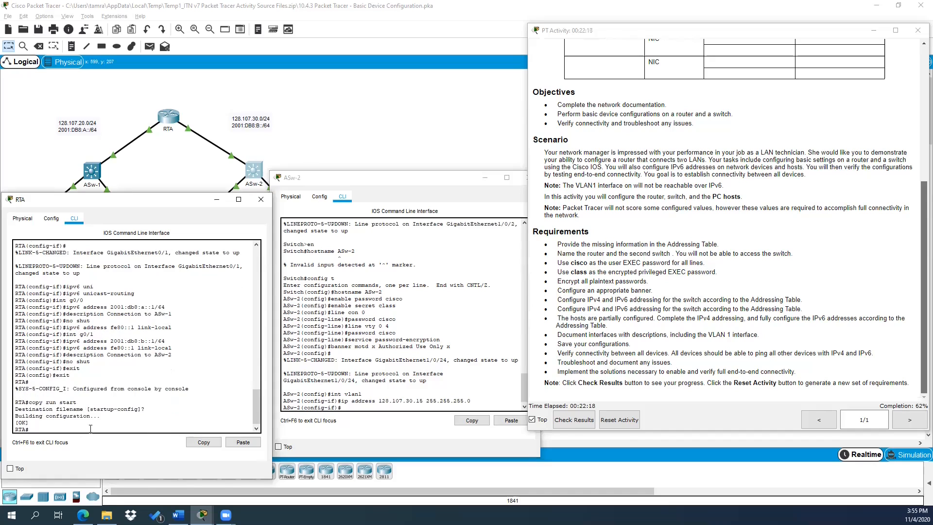
# Step: Exit VLAN 1 configuration on ASw-2 and save its running config to startup-config
pyautogui.click(354, 407)
pyautogui.write('exi')
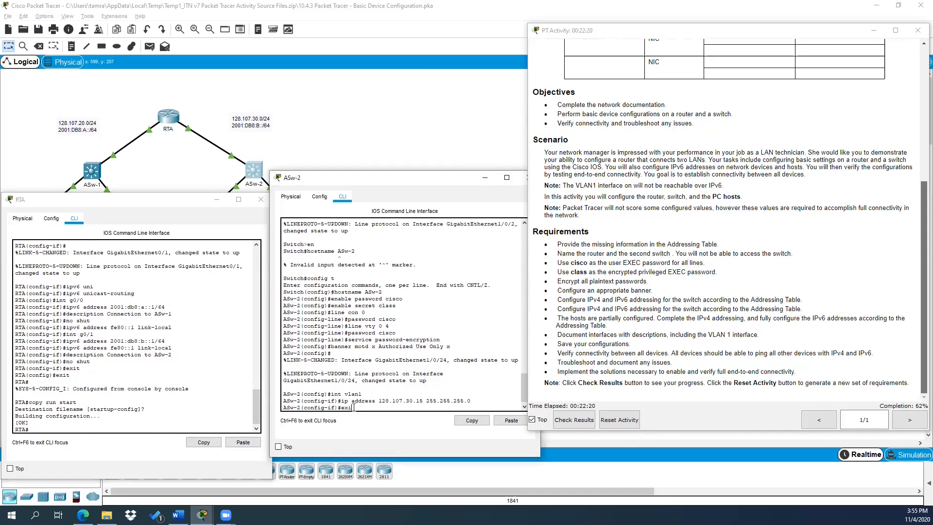
pyautogui.write('t')
pyautogui.press('Return')
pyautogui.write('exit')
pyautogui.press('Return')
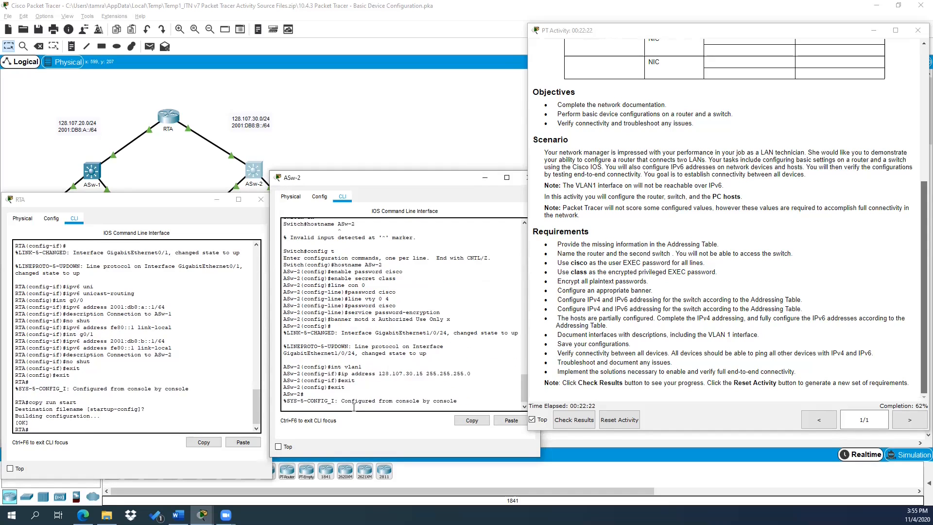
pyautogui.write('copy run start')
pyautogui.press('Return')
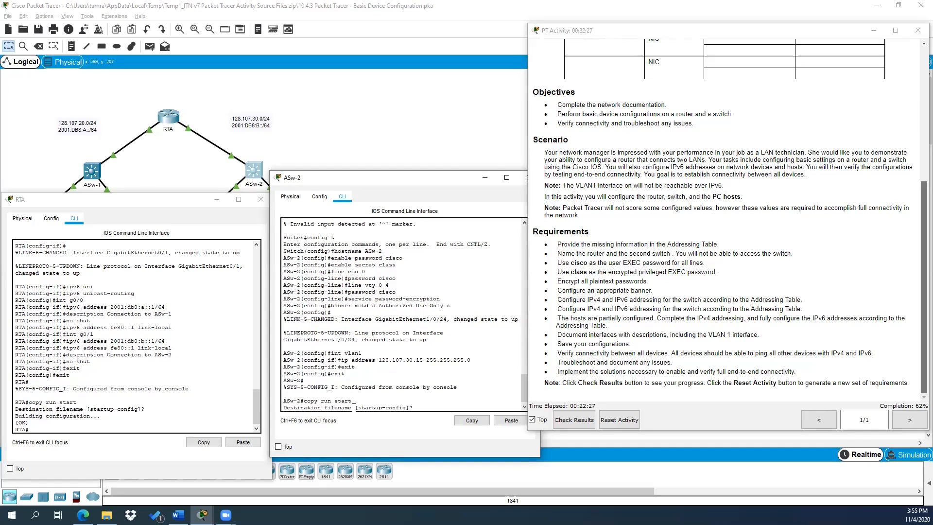
pyautogui.press('Return')
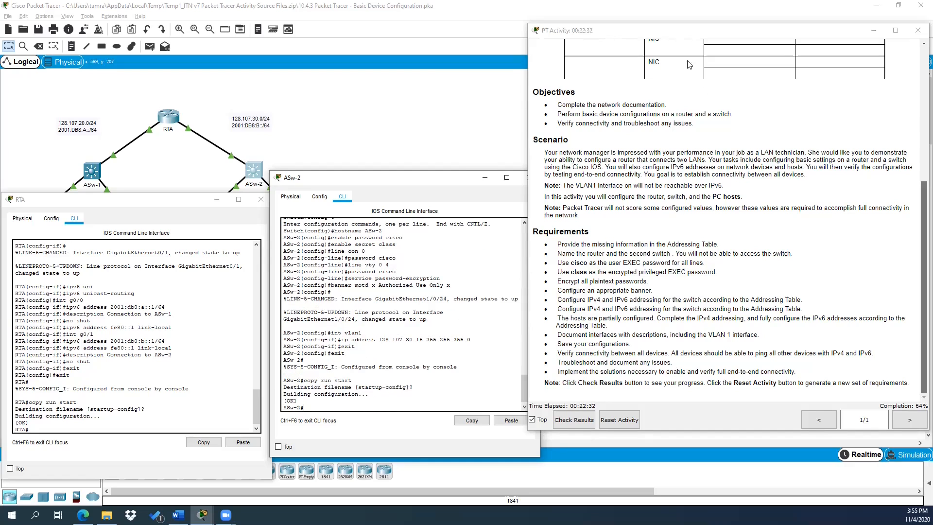
# Step: Rearrange the windows: narrow the activity instructions, move ASw-2 upper right and RTA upper centre
pyautogui.click(676, 35)
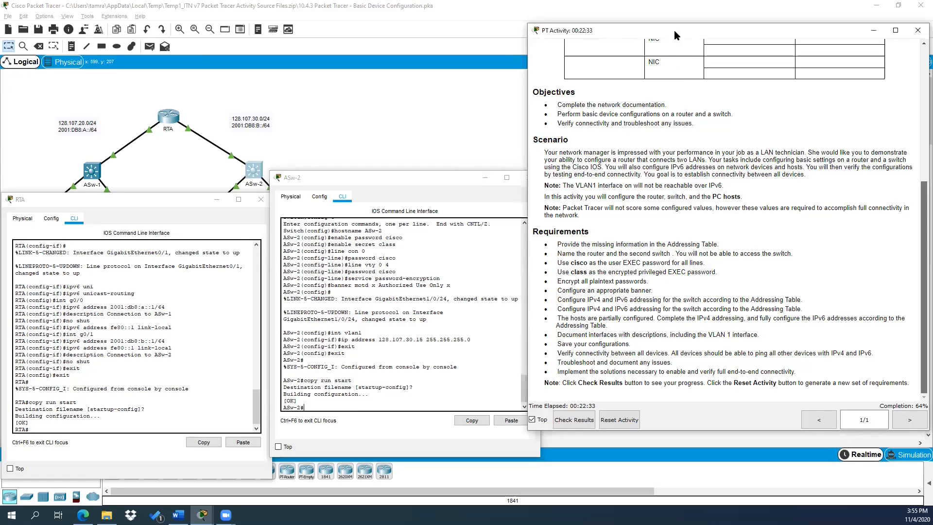
pyautogui.doubleClick(674, 31)
pyautogui.click(897, 7)
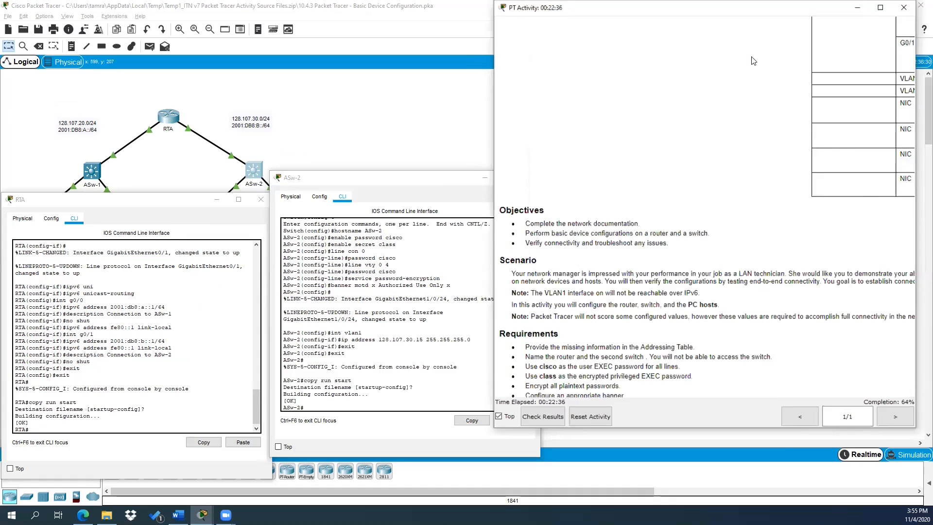
pyautogui.click(532, 420)
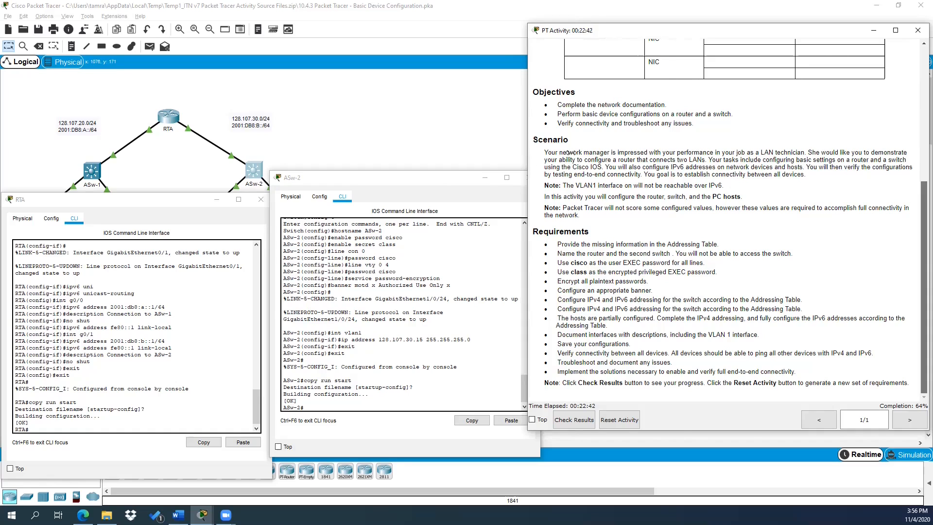
pyautogui.moveTo(527, 157); pyautogui.dragTo(575, 157)
pyautogui.moveTo(410, 182); pyautogui.dragTo(745, 56)
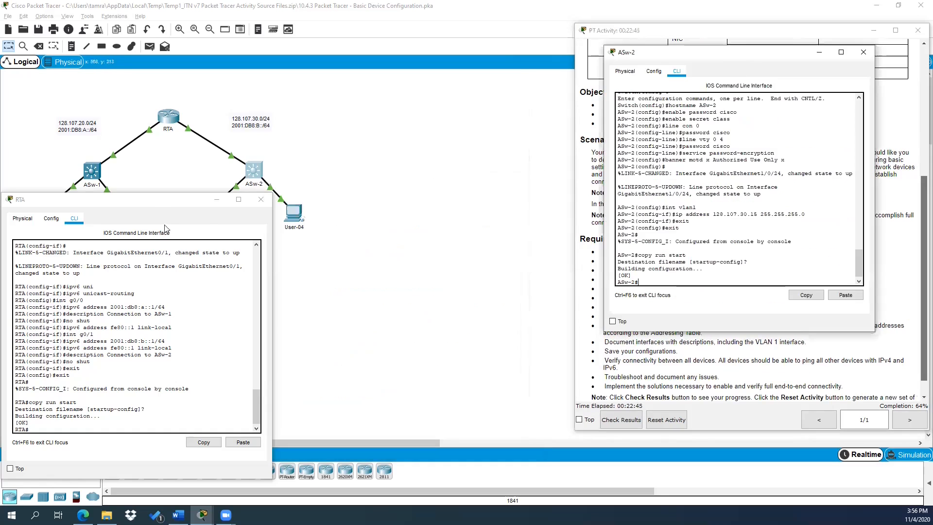
pyautogui.click(157, 203)
pyautogui.moveTo(157, 203); pyautogui.dragTo(475, 59)
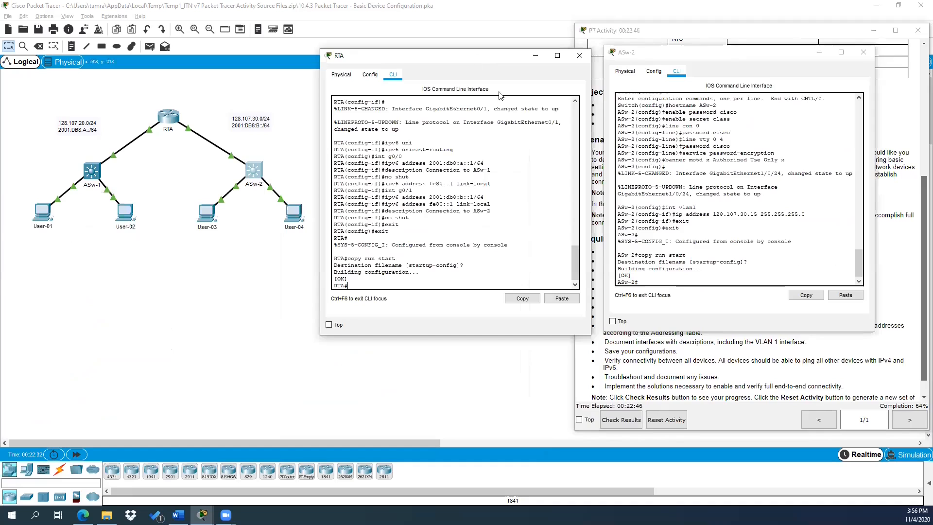
# Step: Set User-01's default gateway to 128.107.20.1 in its Desktop IP Configuration
pyautogui.click(40, 224)
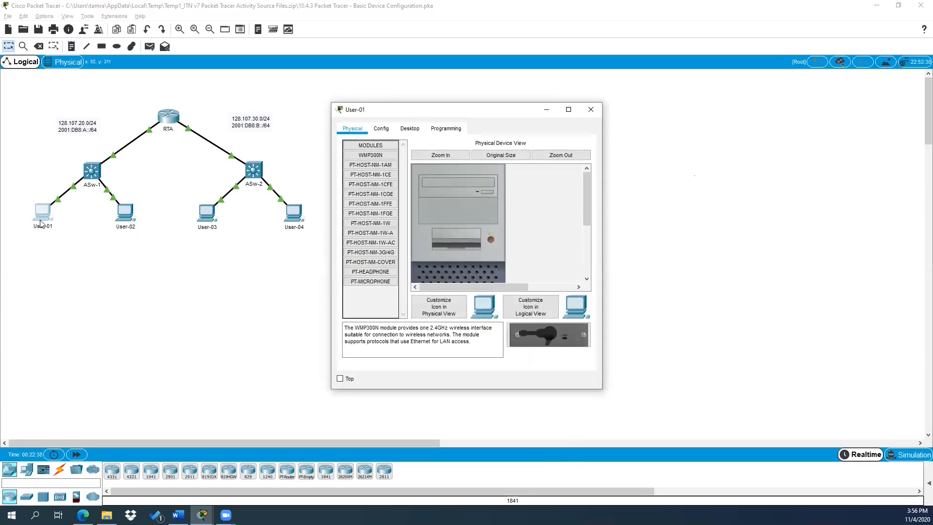
pyautogui.click(411, 128)
pyautogui.click(371, 180)
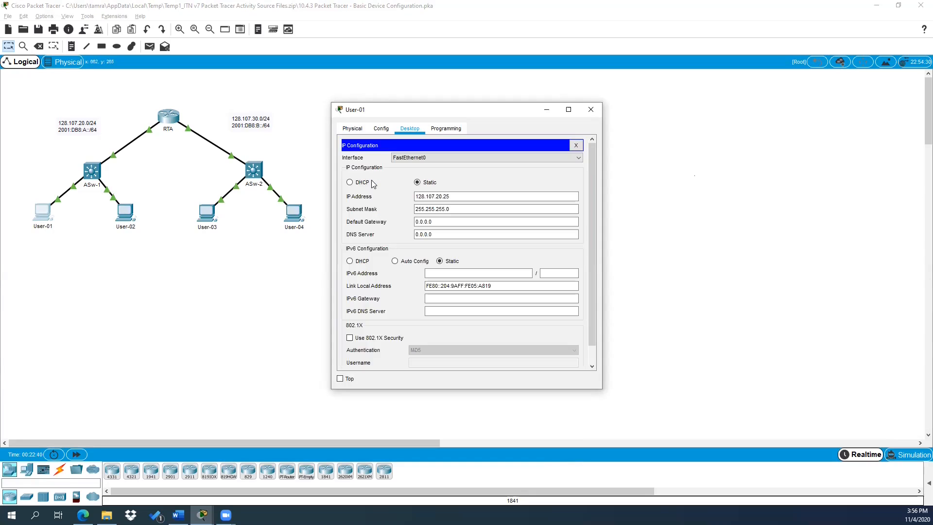
pyautogui.click(421, 198)
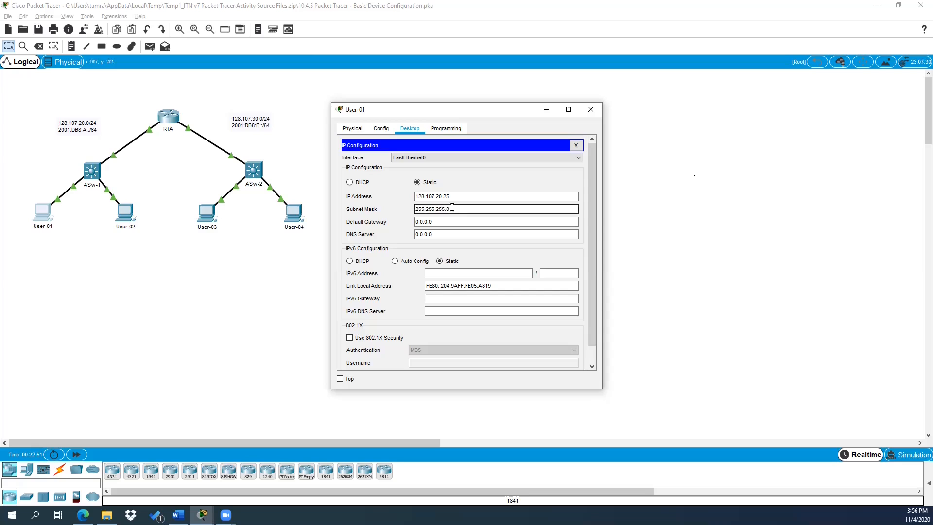
pyautogui.click(448, 222)
pyautogui.moveTo(448, 222); pyautogui.dragTo(396, 225)
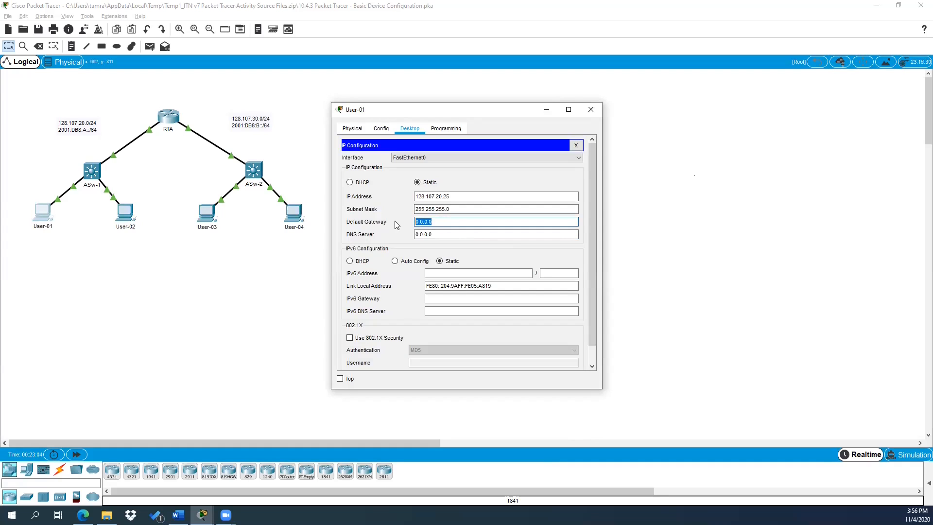
pyautogui.write('128.107.20.1')
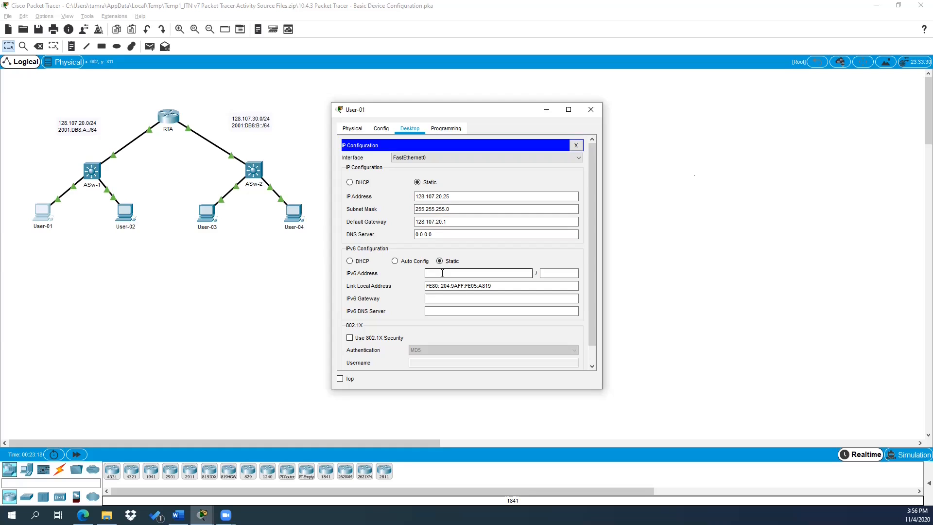
# Step: Give User-01 IPv6 address 2001:db8:a::2/64 with IPv6 gateway fe80::1, then close its window
pyautogui.write('2001:db8:A::2')
pyautogui.click(570, 273)
pyautogui.write('64')
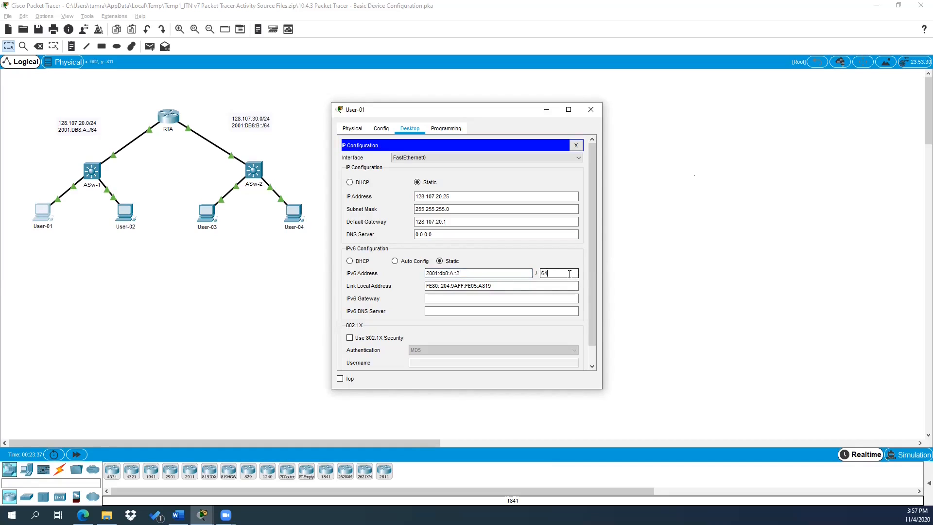
pyautogui.press('Tab')
pyautogui.click(475, 297)
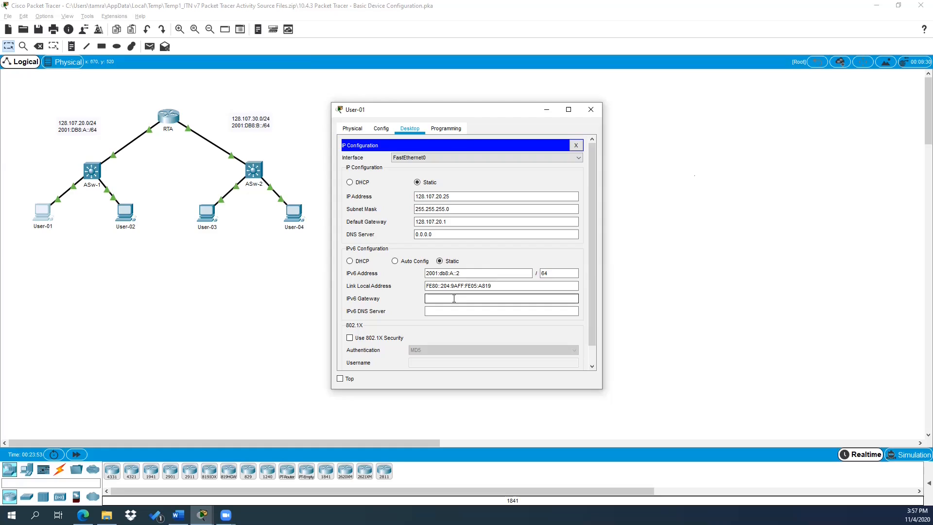
pyautogui.write('fe80::1')
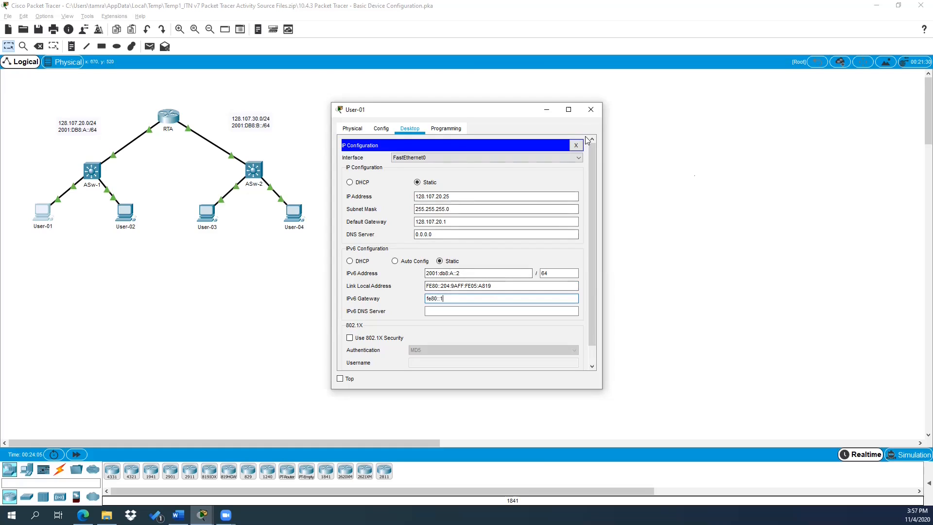
pyautogui.click(552, 311)
pyautogui.click(594, 113)
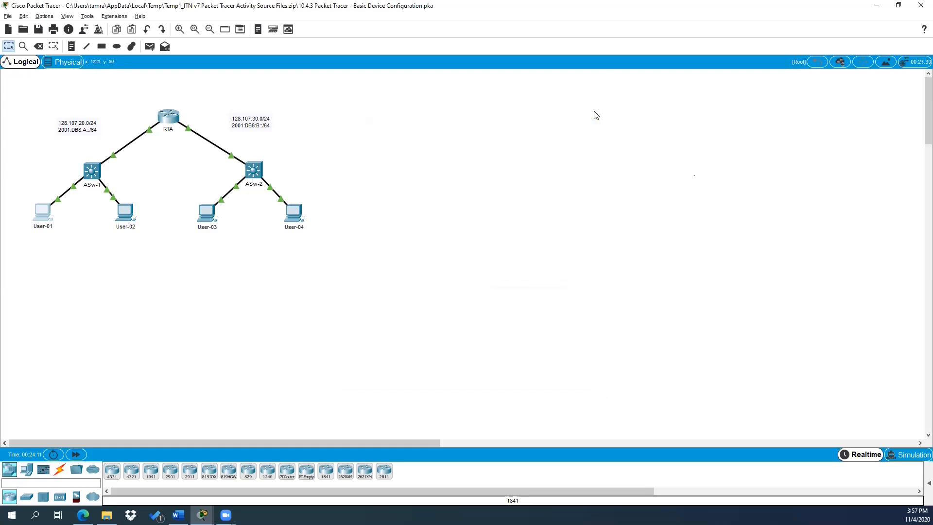
# Step: Review User-02's IP Configuration, then reopen User-01's IP Configuration to compare
pyautogui.click(132, 219)
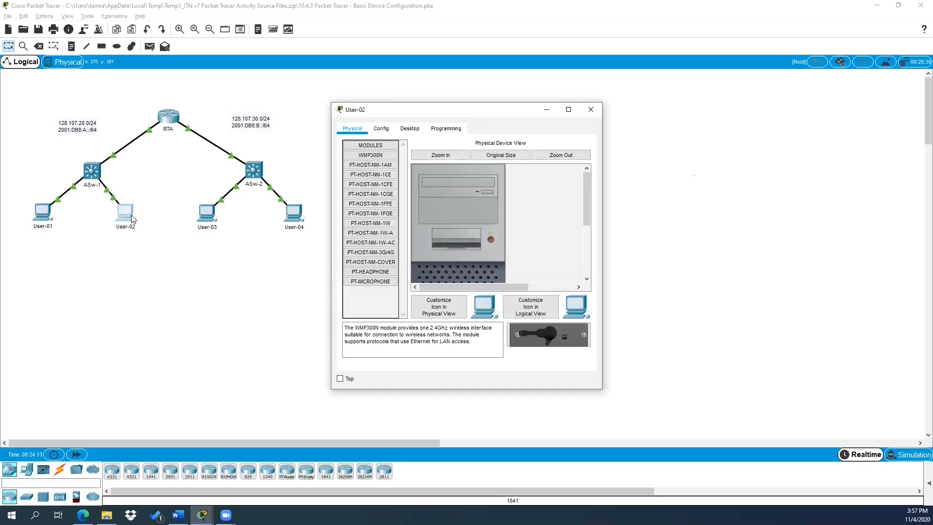
pyautogui.click(407, 129)
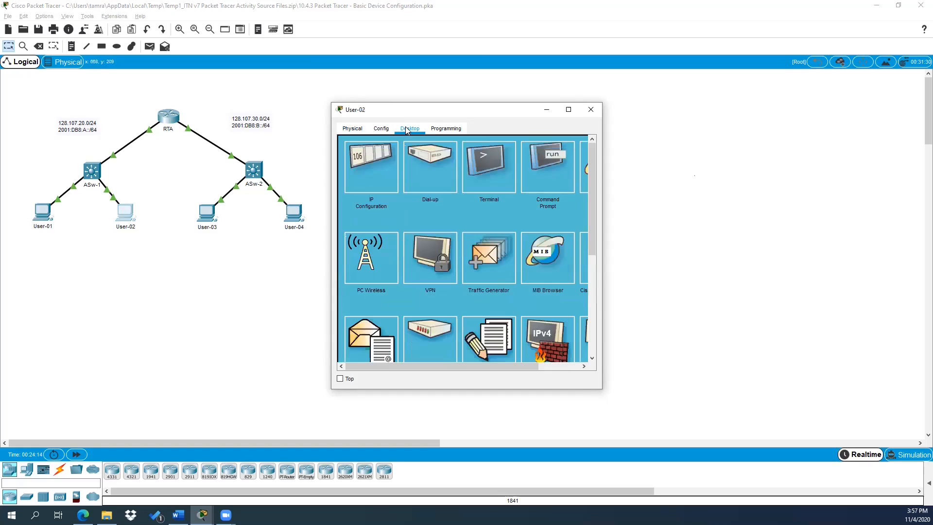
pyautogui.click(378, 167)
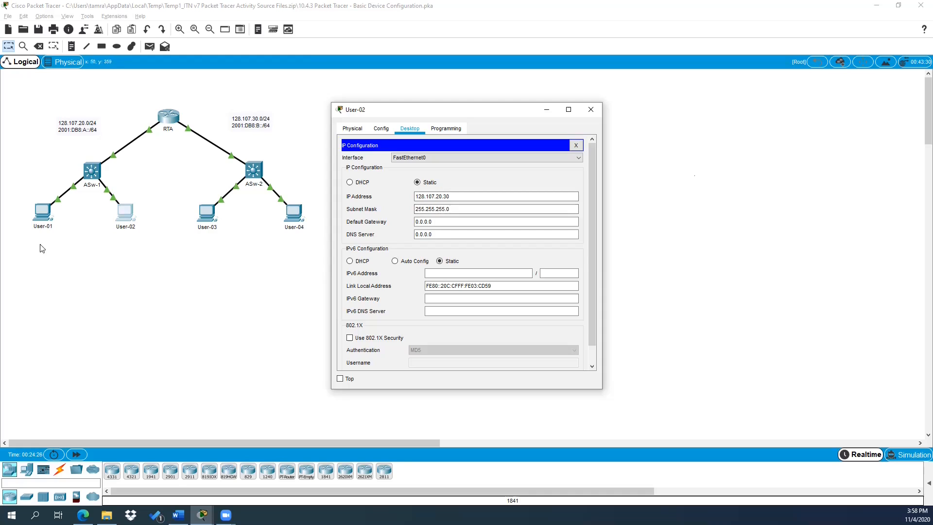
pyautogui.click(57, 210)
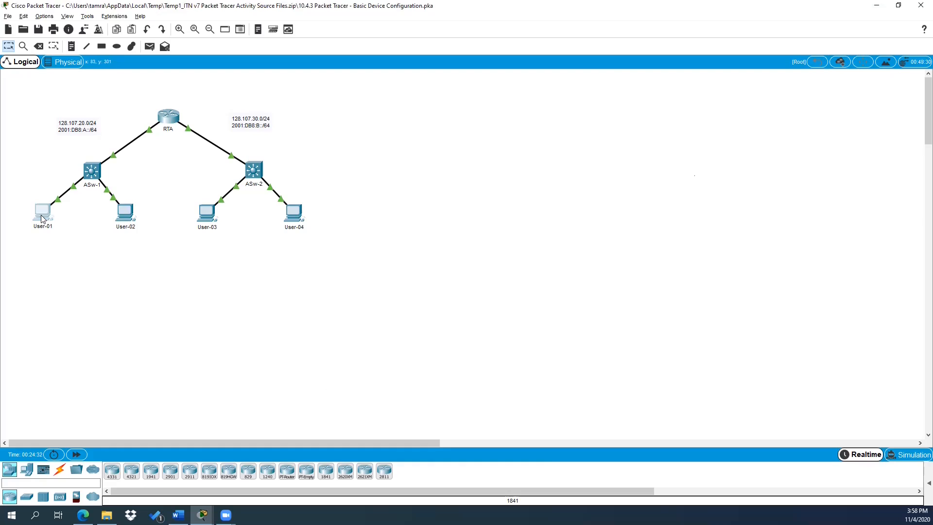
pyautogui.click(44, 217)
pyautogui.click(368, 177)
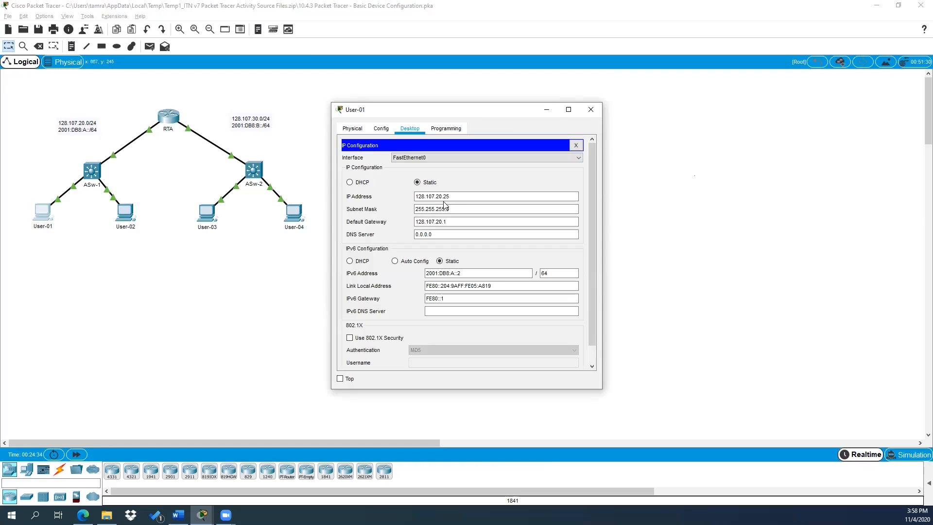
# Step: Replace User-02's 0.0.0.0 default gateway with 128.107.20.1
pyautogui.click(593, 113)
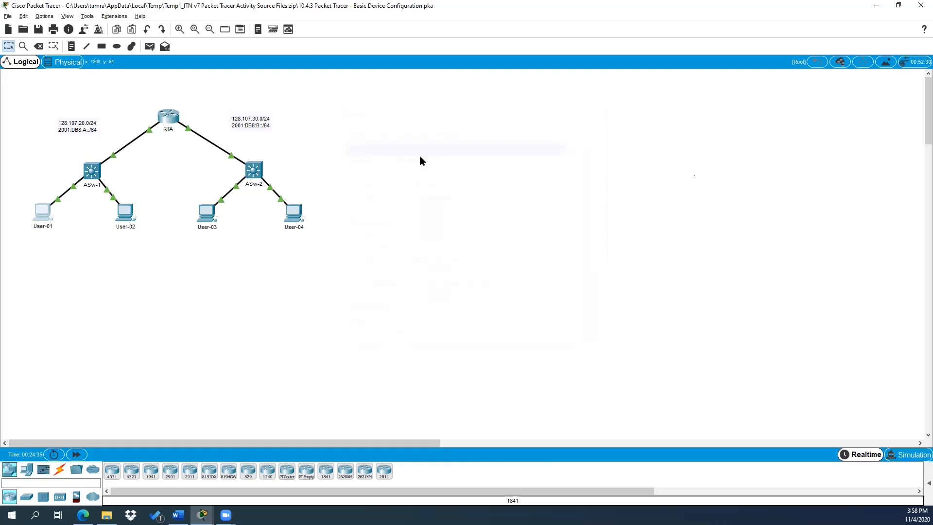
pyautogui.click(130, 214)
pyautogui.moveTo(449, 221); pyautogui.dragTo(393, 221)
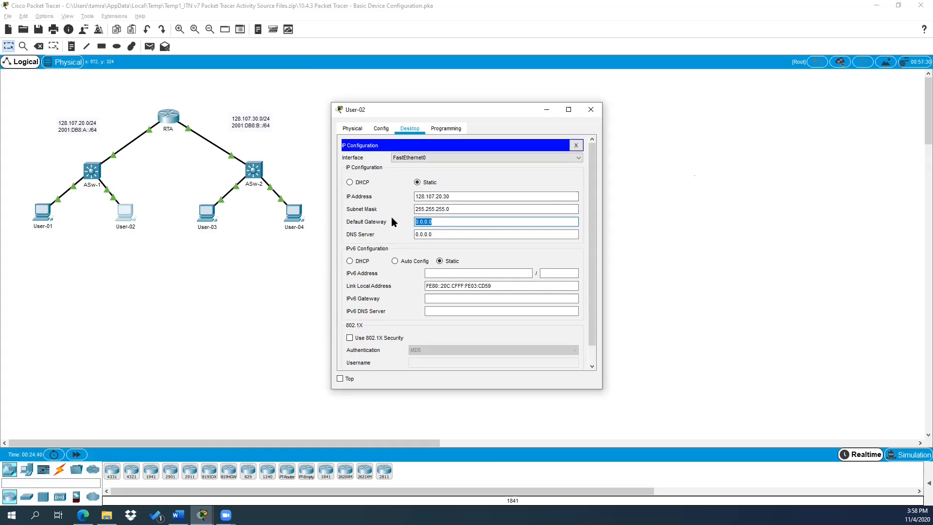
pyautogui.write('128.107.20.1')
# Step: Give User-02 IPv6 address 2001:db8:A::3/64 with gateway fe80::1 and close its window
pyautogui.click(432, 272)
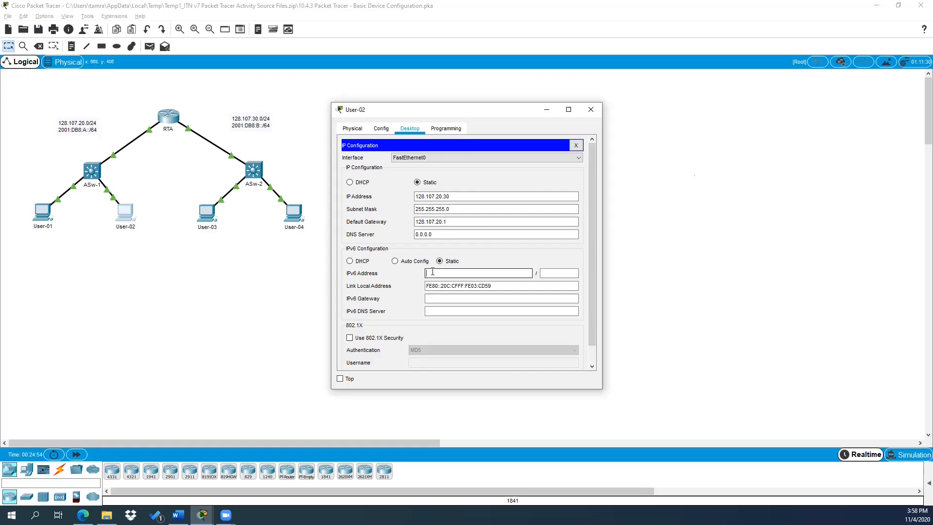
pyautogui.write('2001:db8:A::3')
pyautogui.click(544, 272)
pyautogui.write('64')
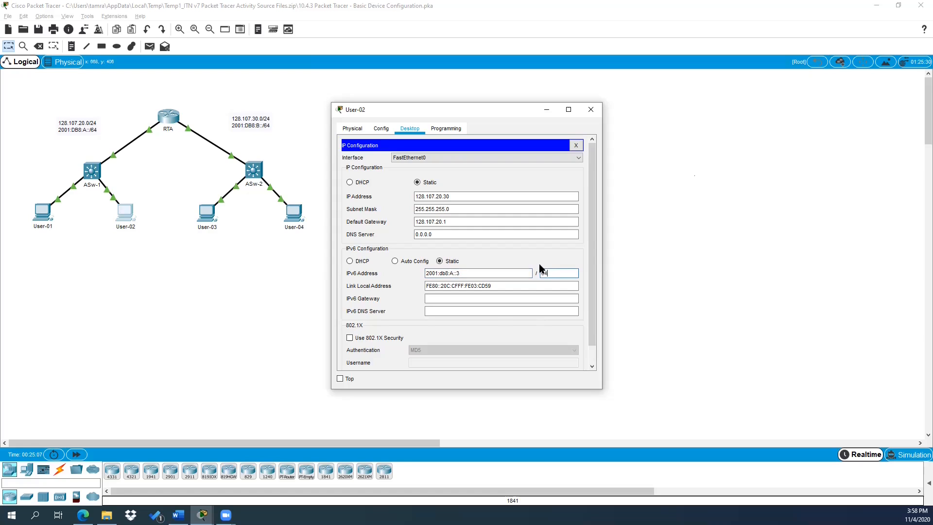
pyautogui.click(449, 297)
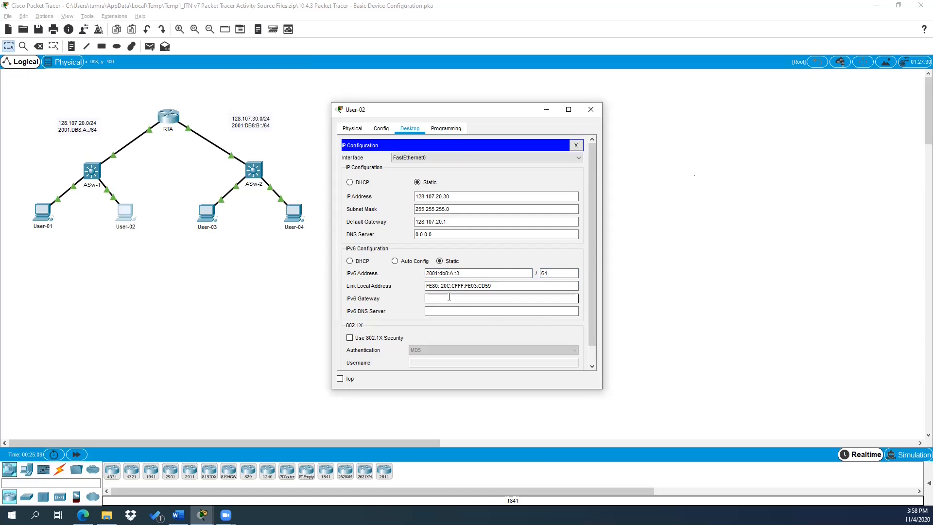
pyautogui.write('fe80::1')
pyautogui.press('Tab')
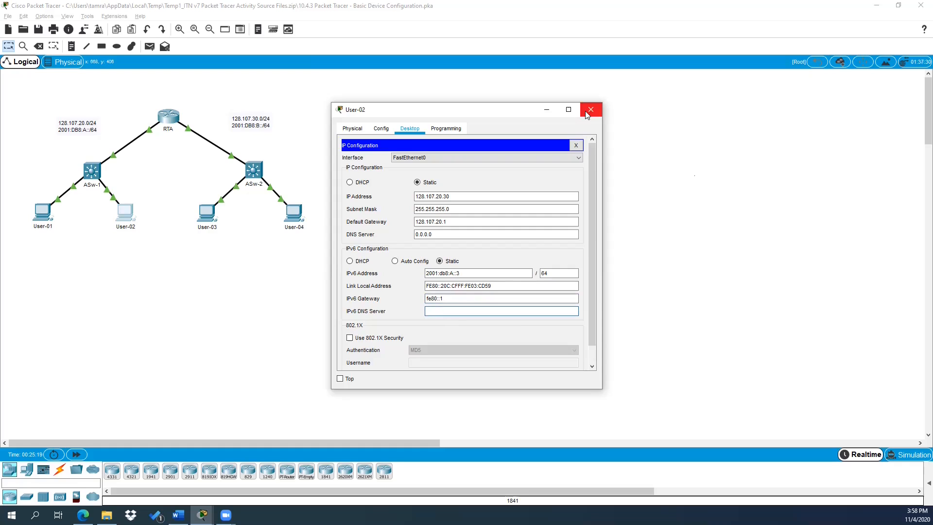
pyautogui.click(587, 112)
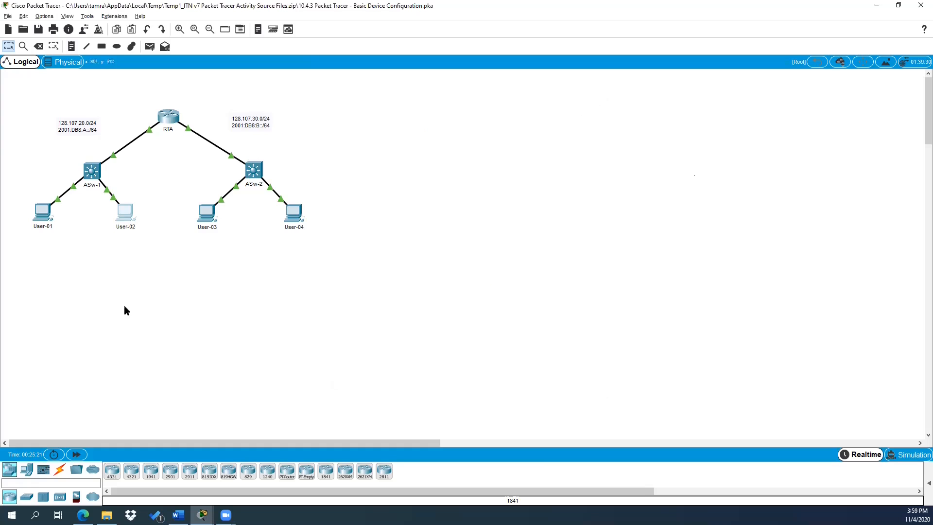
# Step: From User-02's Command Prompt, ping 128.107.20.1 and then 128.107.20.2
pyautogui.click(134, 221)
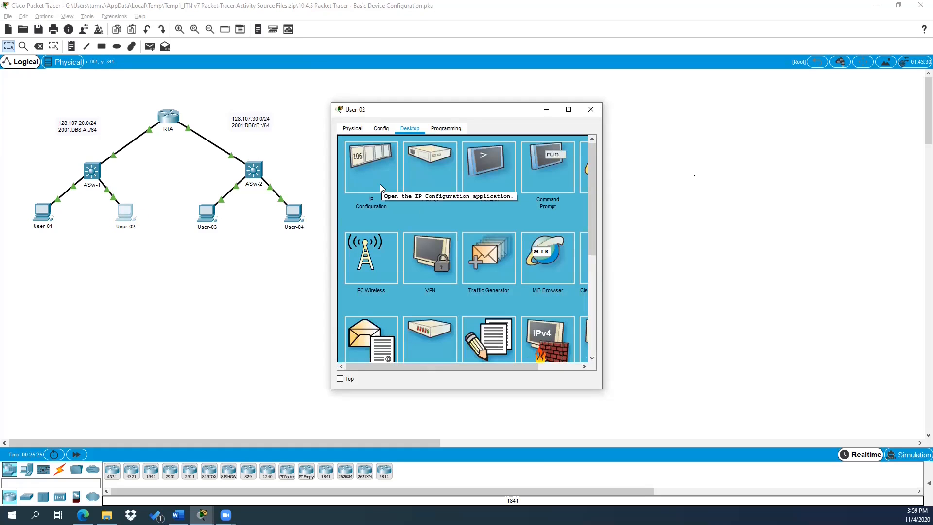
pyautogui.click(546, 165)
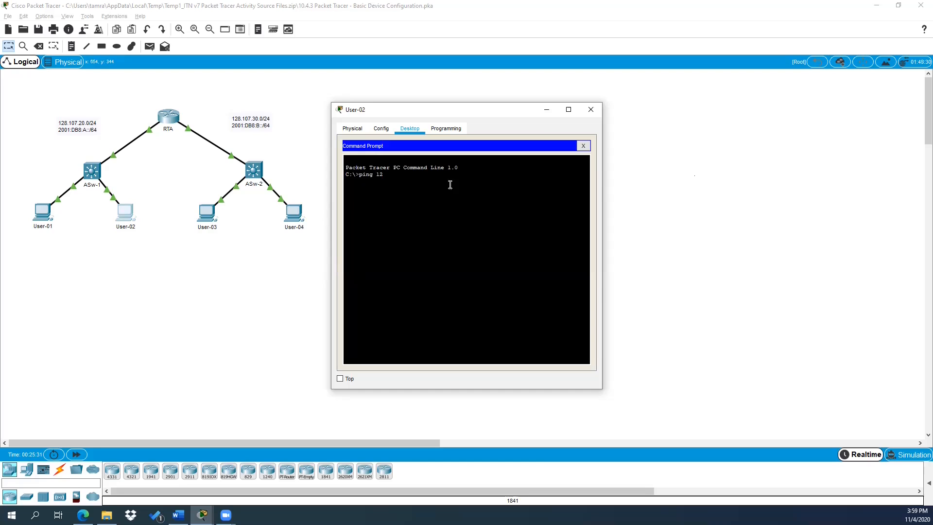
pyautogui.write('ping 128.107.20.1')
pyautogui.press('Return')
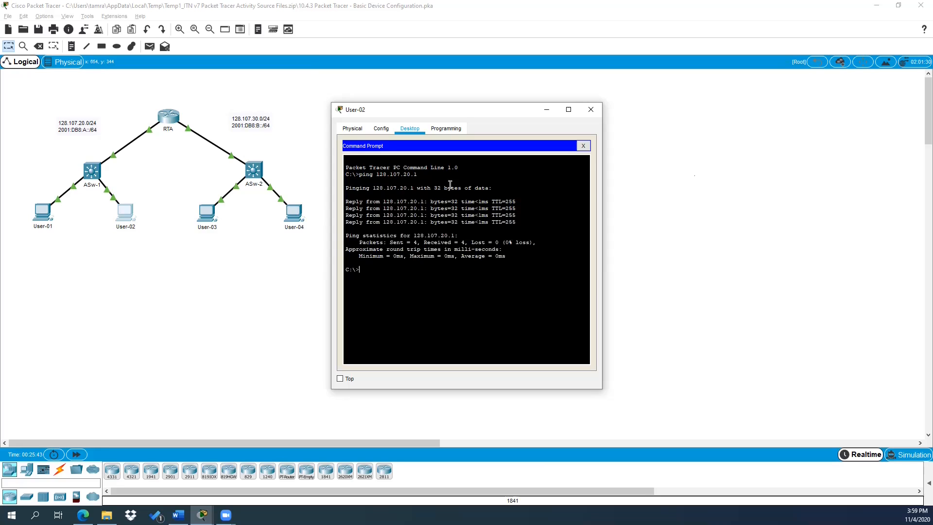
pyautogui.press('Up')
pyautogui.write('2')
pyautogui.press('Return')
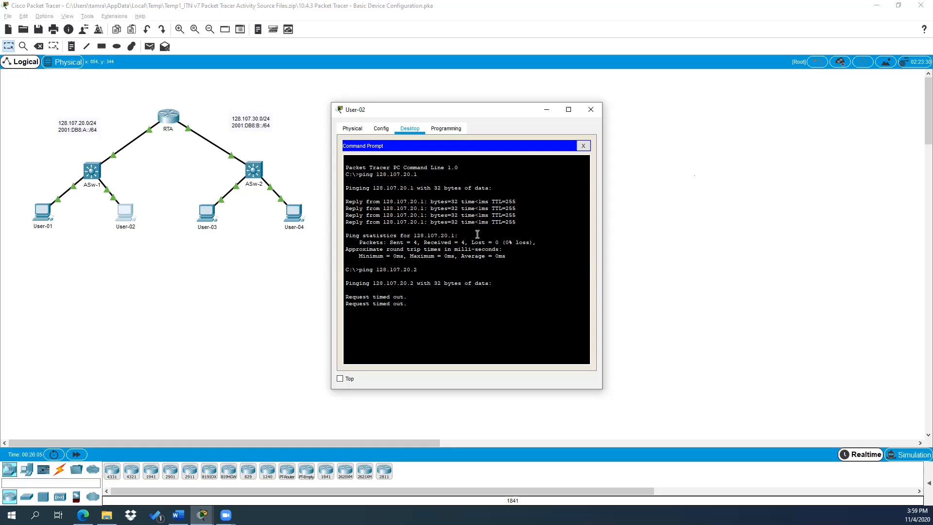
# Step: Check User-01's IP configuration
pyautogui.click(43, 217)
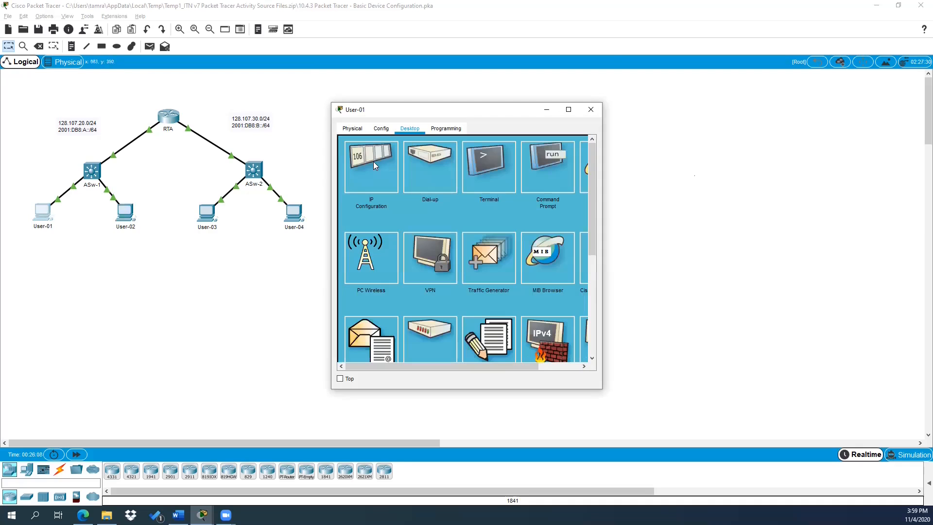
pyautogui.click(375, 164)
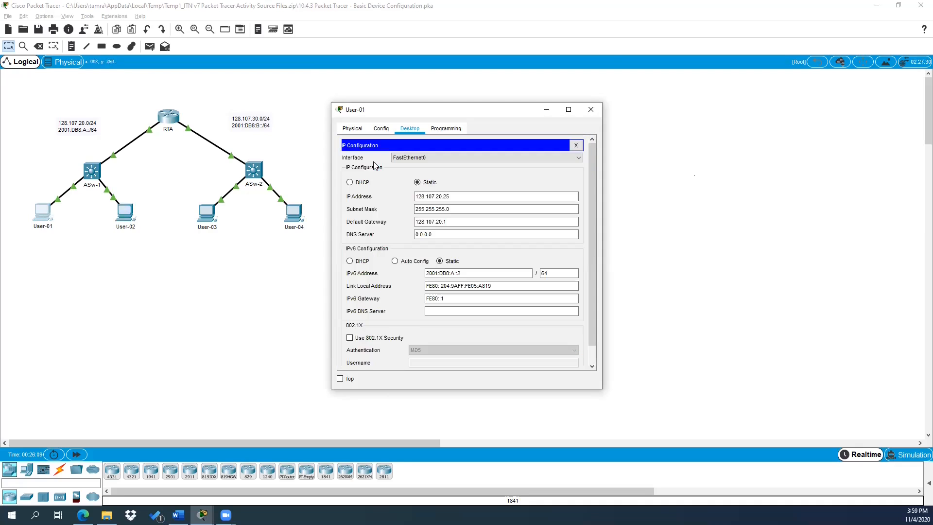
pyautogui.click(548, 111)
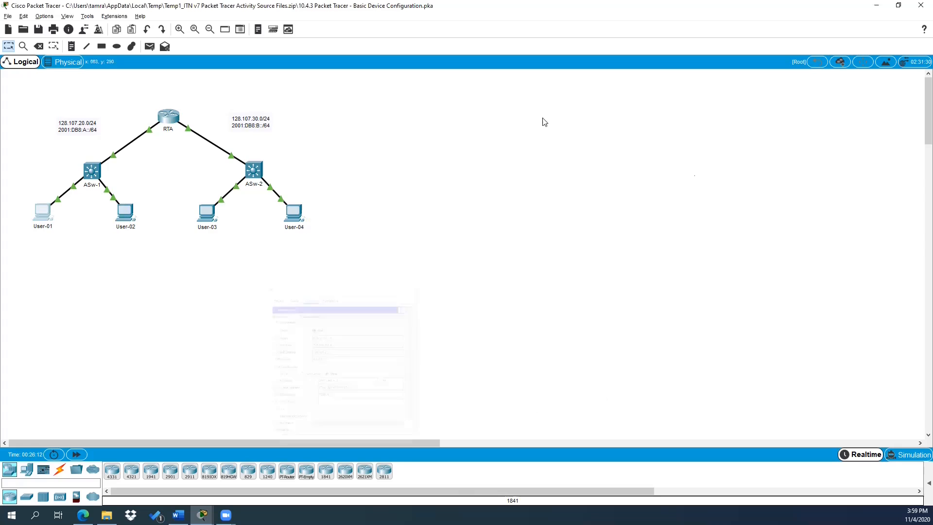
pyautogui.hotkey('alt', 'Tab')
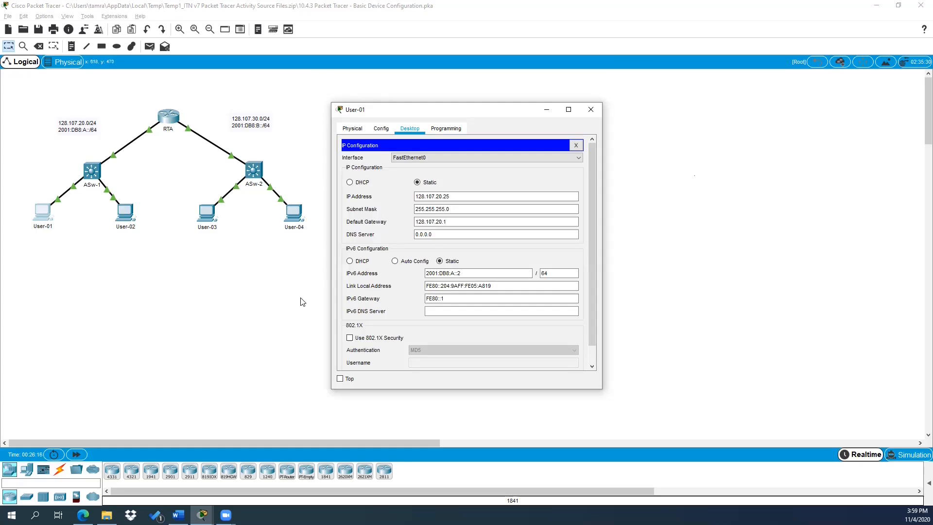
# Step: Ping 128.107.20.25 from User-02 with no loss, then close both host windows
pyautogui.hotkey('alt', 'Tab')
pyautogui.hotkey('alt', 'Tab')
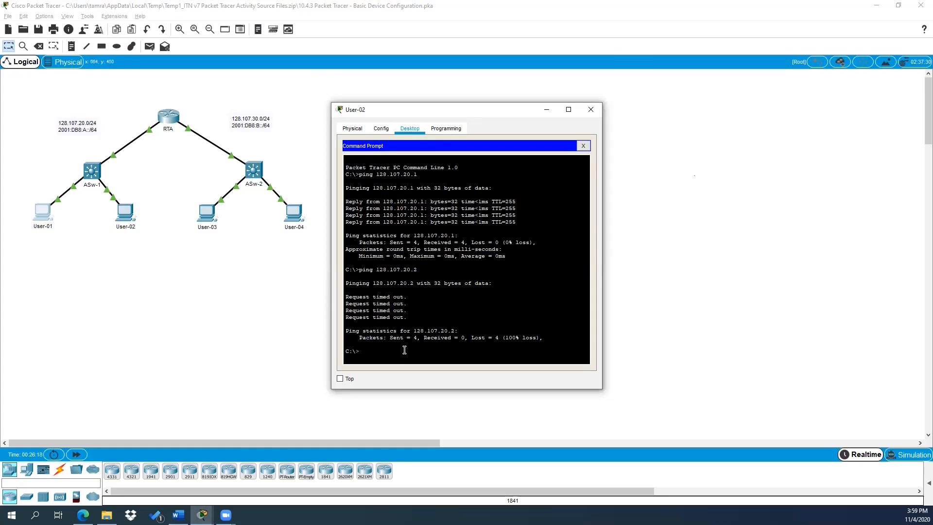
pyautogui.press('Up')
pyautogui.write('25')
pyautogui.press('Return')
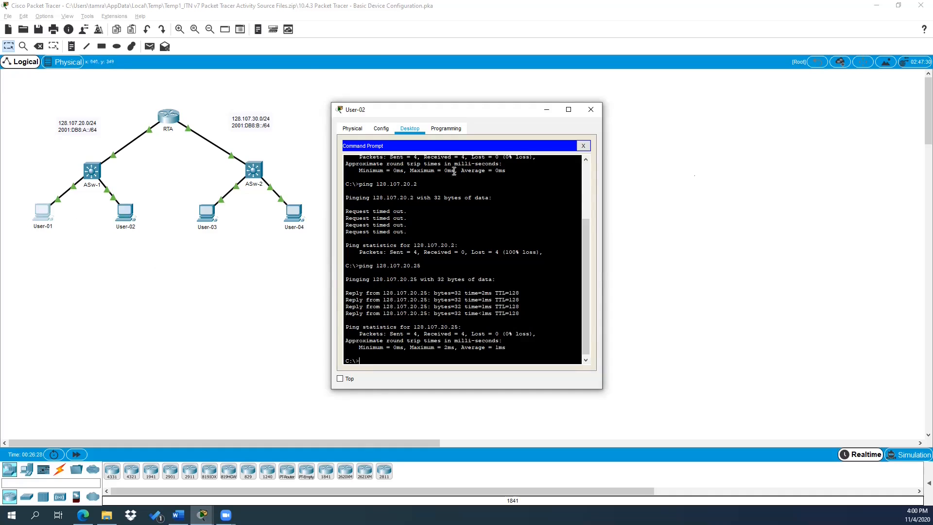
pyautogui.click(591, 111)
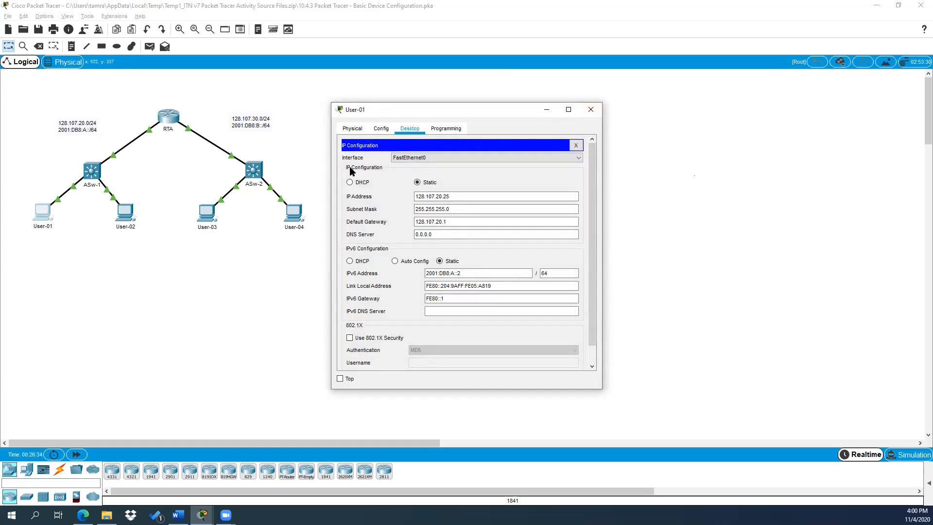
pyautogui.click(591, 110)
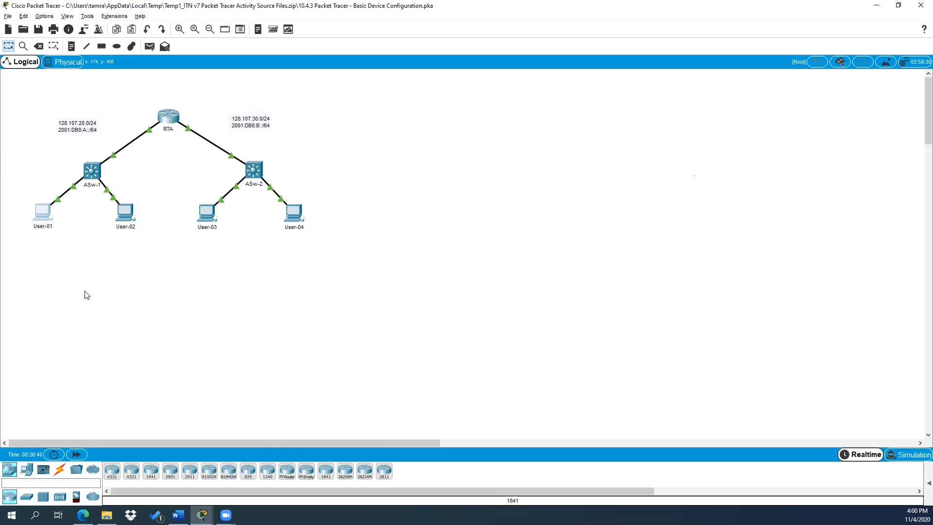
# Step: Set User-03's IPv4 default gateway to 128.107.30.1
pyautogui.click(208, 214)
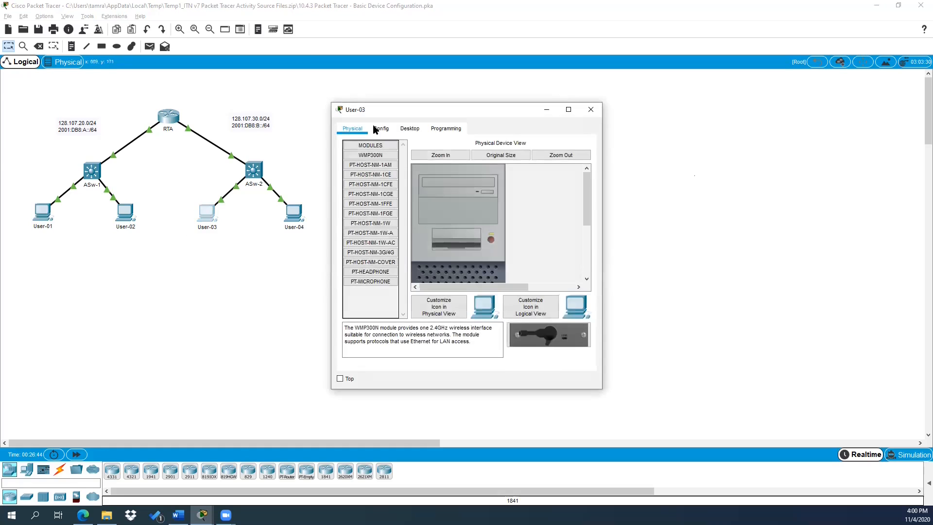
pyautogui.click(406, 129)
pyautogui.click(372, 174)
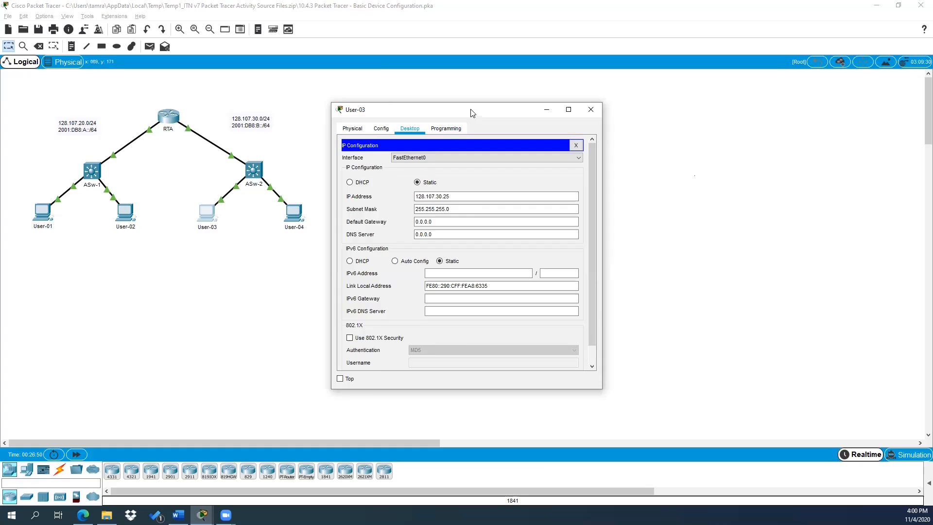
pyautogui.moveTo(474, 109); pyautogui.dragTo(521, 77)
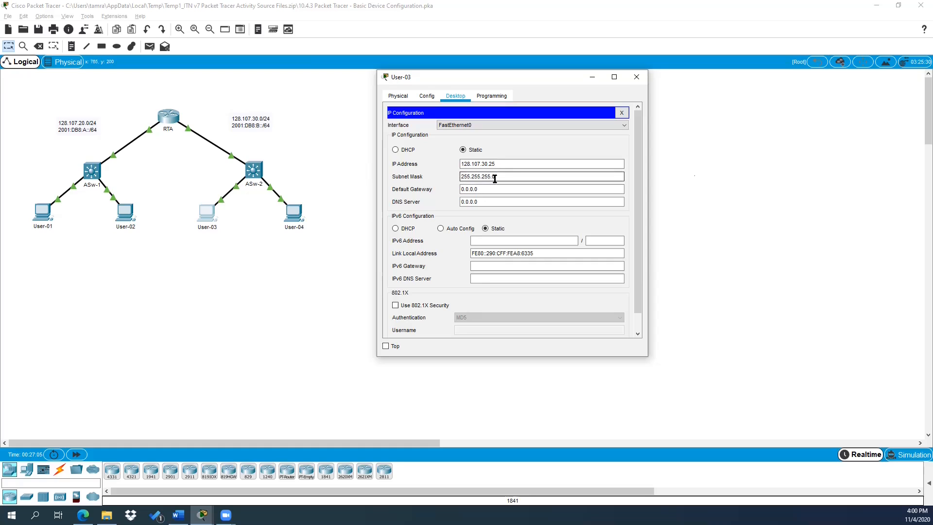
pyautogui.moveTo(490, 190); pyautogui.dragTo(419, 190)
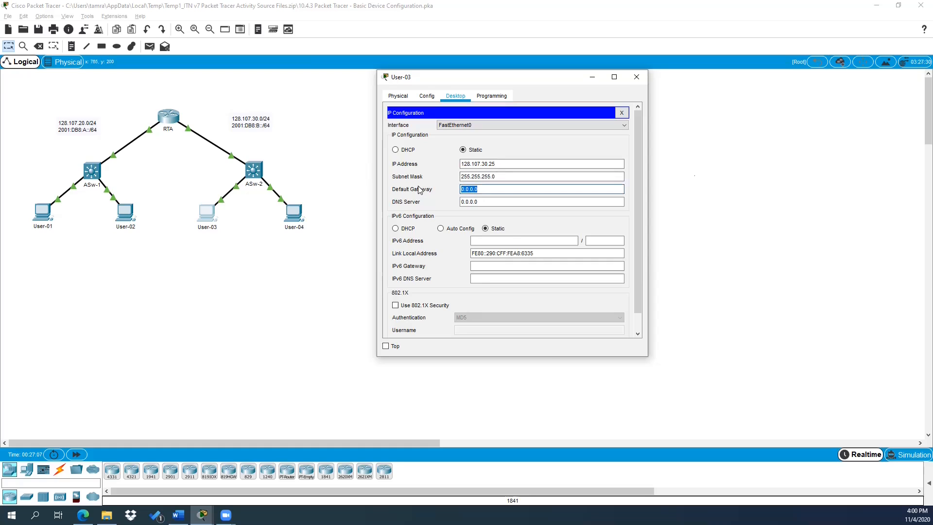
pyautogui.write('128.107.30.1')
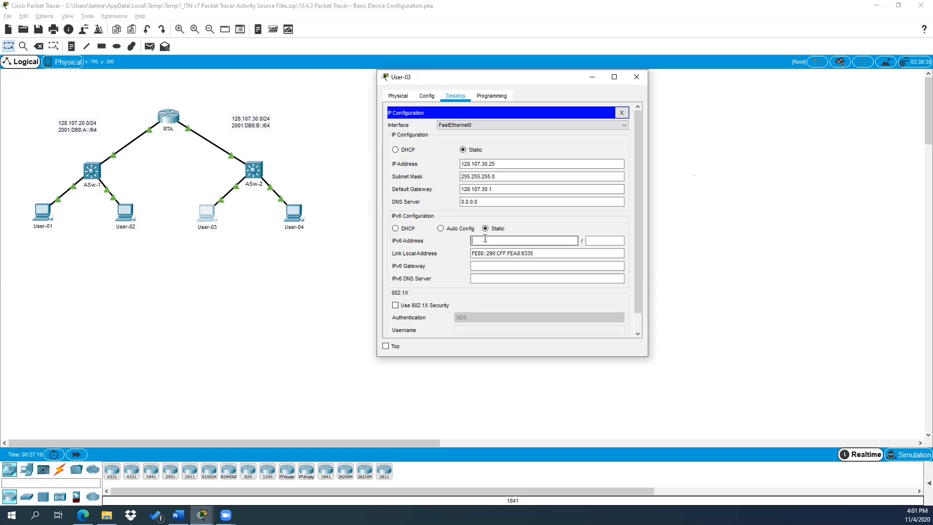
# Step: Give User-03 IPv6 address 2001:db8:b::2/64 with gateway fe80::1, and close its window
pyautogui.write('2001:db8:b::2')
pyautogui.click(605, 242)
pyautogui.write('64')
pyautogui.click(483, 266)
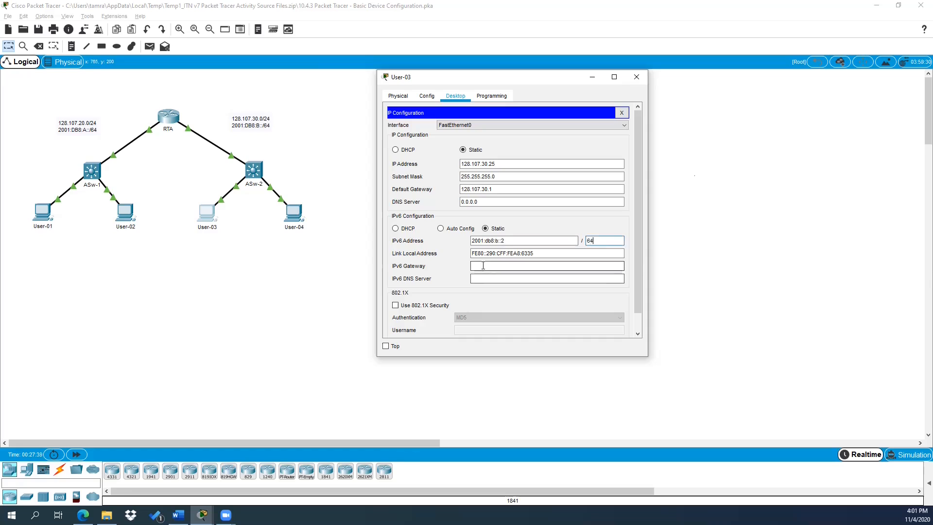
pyautogui.write('fe80::1')
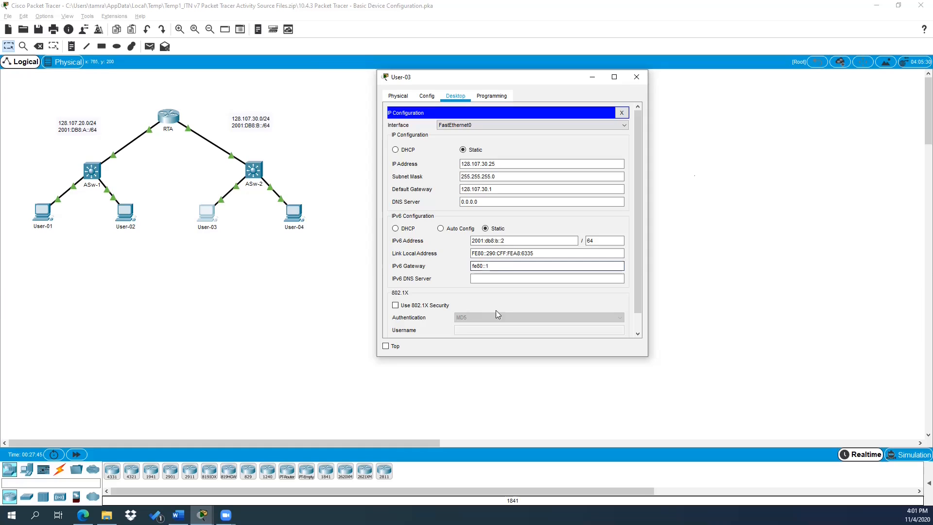
pyautogui.click(528, 278)
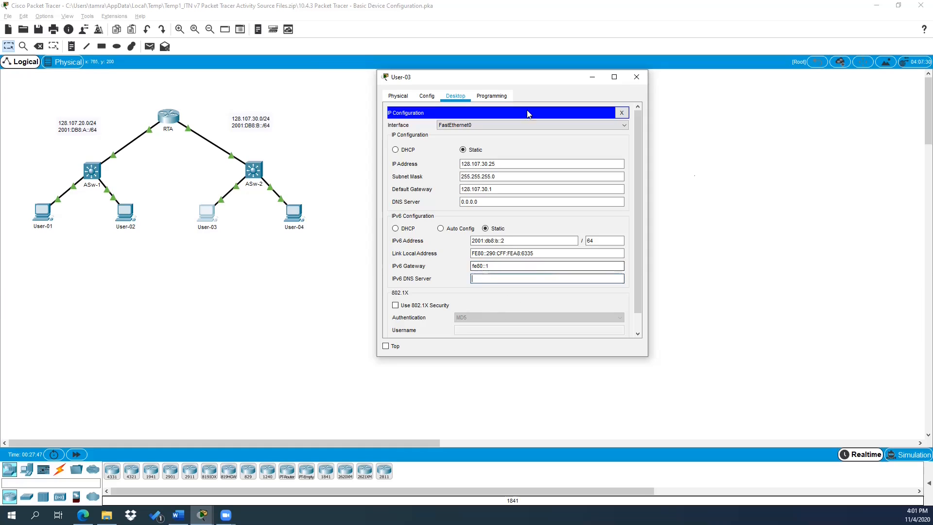
pyautogui.click(638, 81)
# Step: Set User-04's IPv4 address to 128.107.30.30 with default gateway 128.107.30.1
pyautogui.click(301, 225)
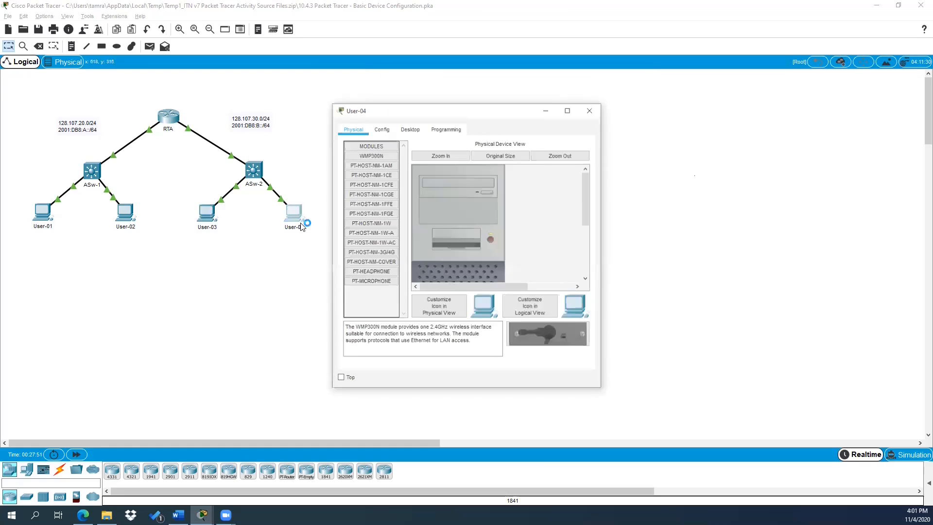
pyautogui.click(410, 129)
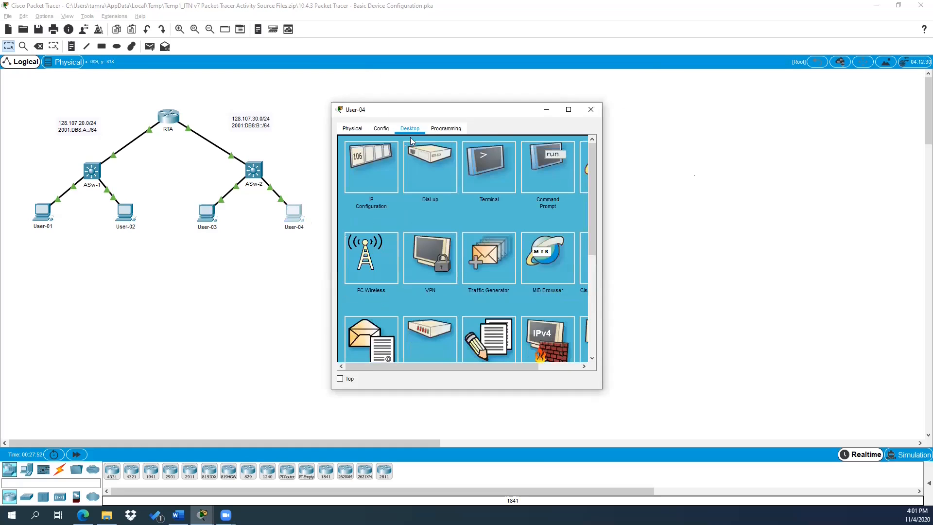
pyautogui.click(366, 184)
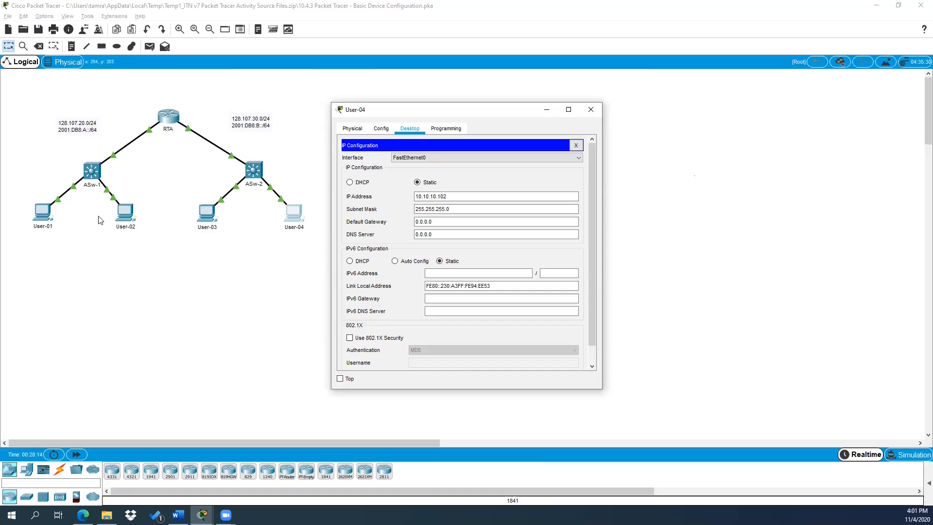
pyautogui.moveTo(450, 197); pyautogui.dragTo(411, 197)
pyautogui.write('128')
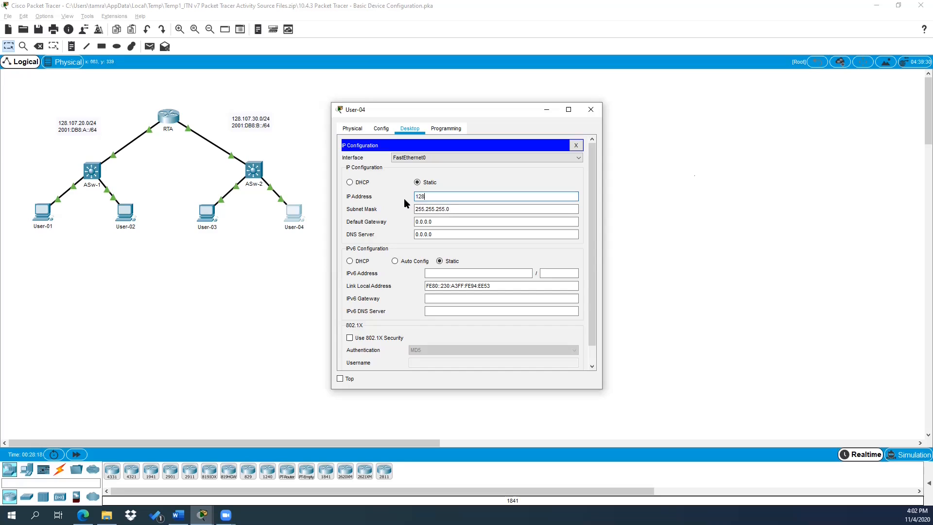
pyautogui.write('.107.30.30')
pyautogui.click(420, 211)
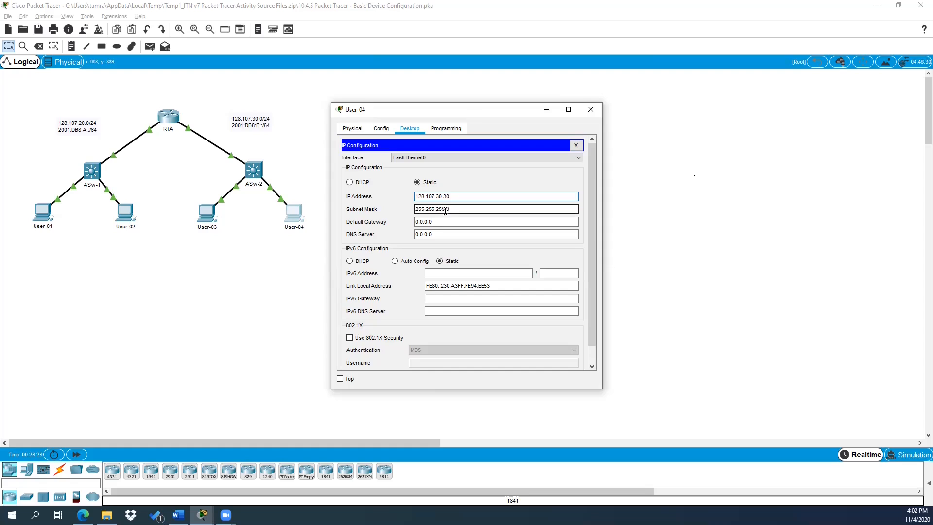
pyautogui.press('Tab')
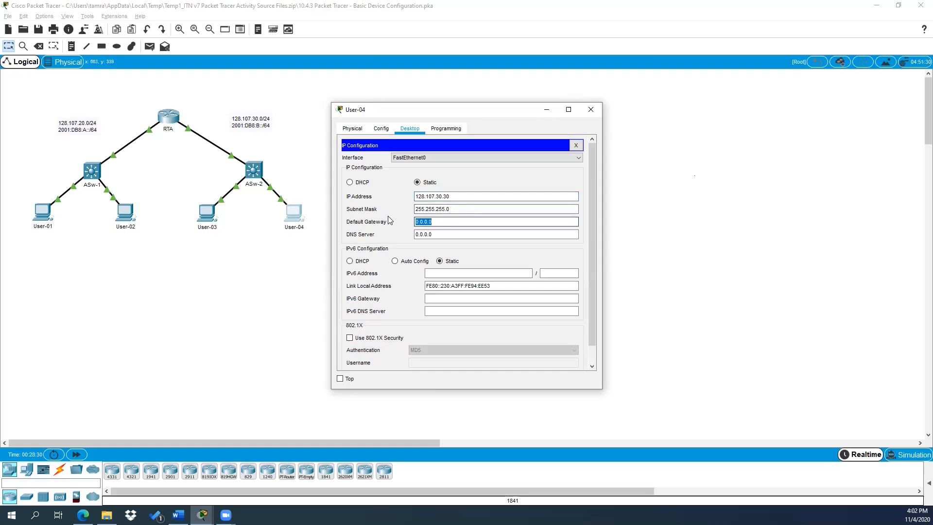
pyautogui.write('128.10')
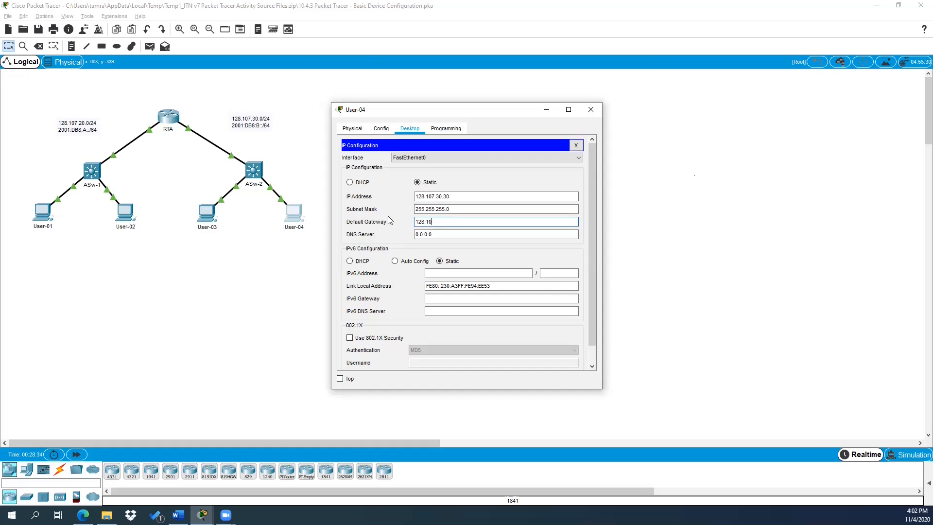
pyautogui.write('7.30.1')
# Step: Give User-04 IPv6 address 2001:db8:b::3/64 with gateway fe80::1, and close its window
pyautogui.write('2001:db8:b::3')
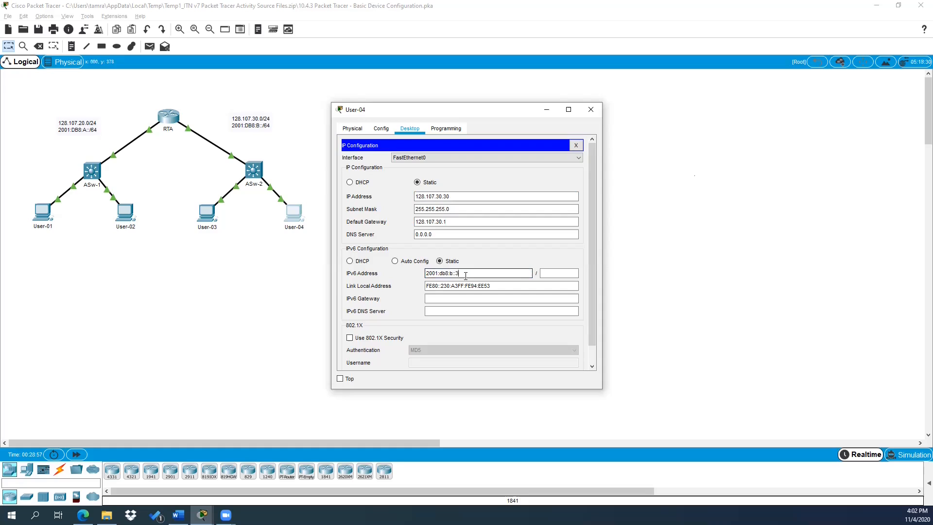
pyautogui.click(552, 273)
pyautogui.write('64')
pyautogui.click(460, 298)
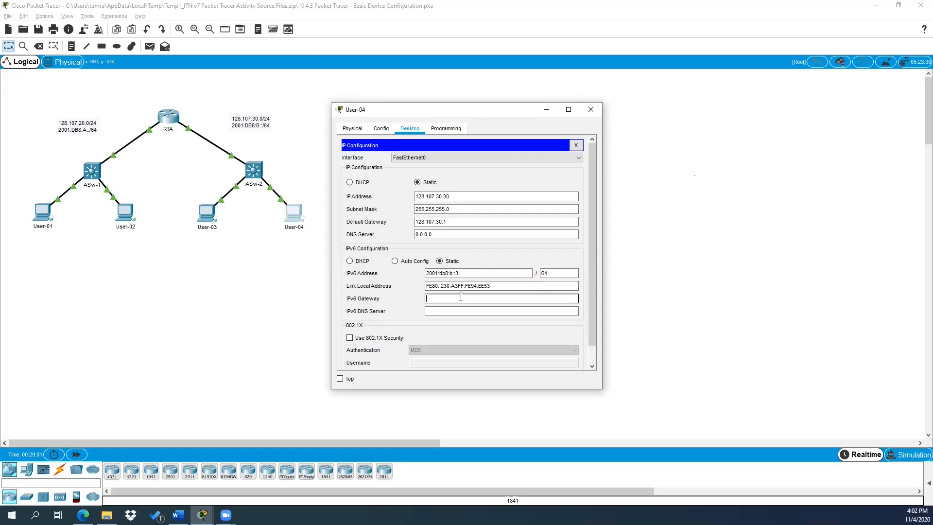
pyautogui.write('fe80::1')
pyautogui.click(456, 309)
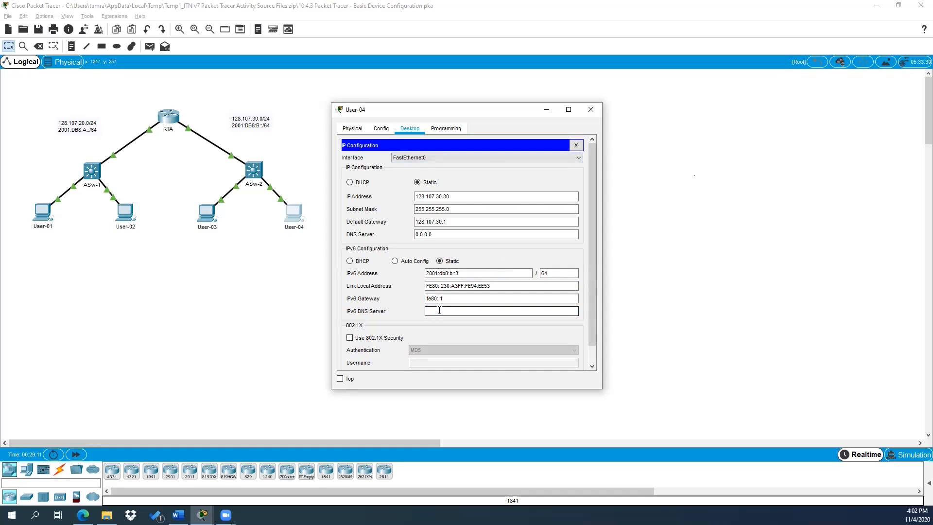
pyautogui.click(593, 111)
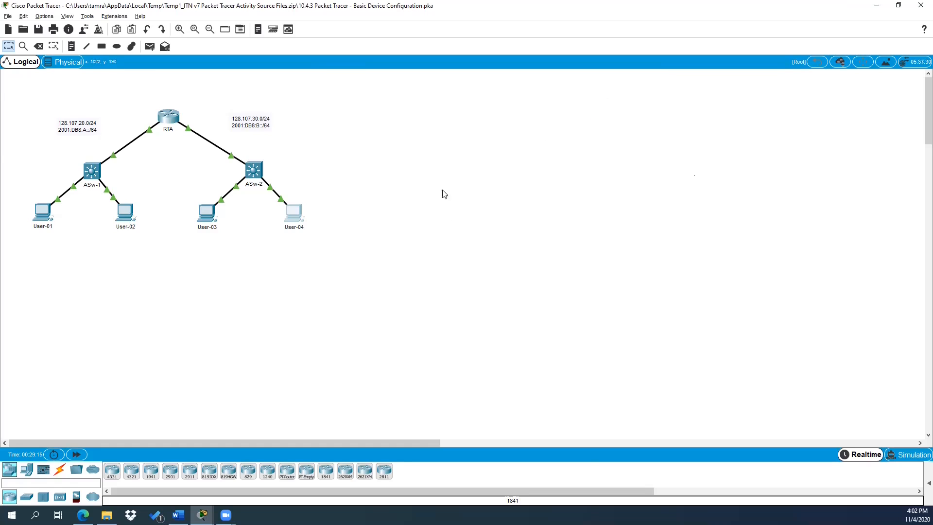
# Step: Ping User-01 at 128.107.20.25 from User-04's command prompt (3 of 4 replies), then close the window
pyautogui.click(293, 212)
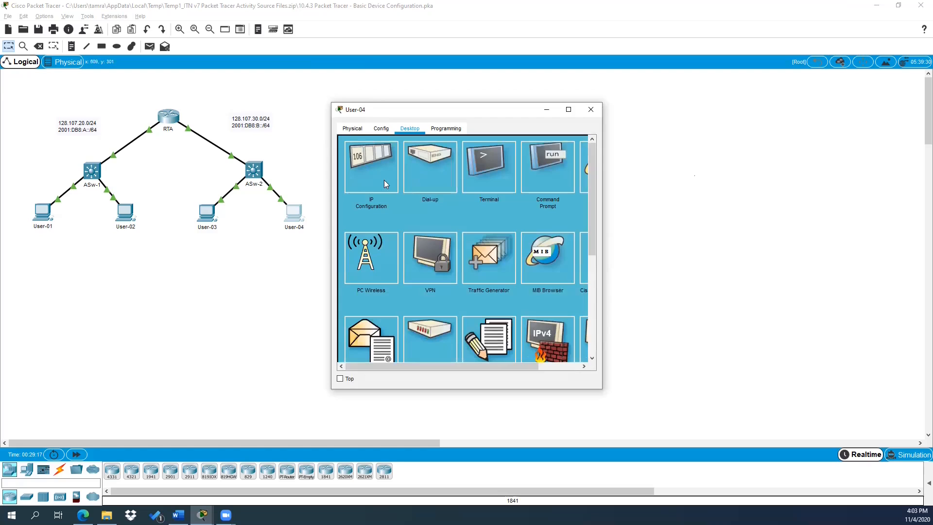
pyautogui.click(546, 170)
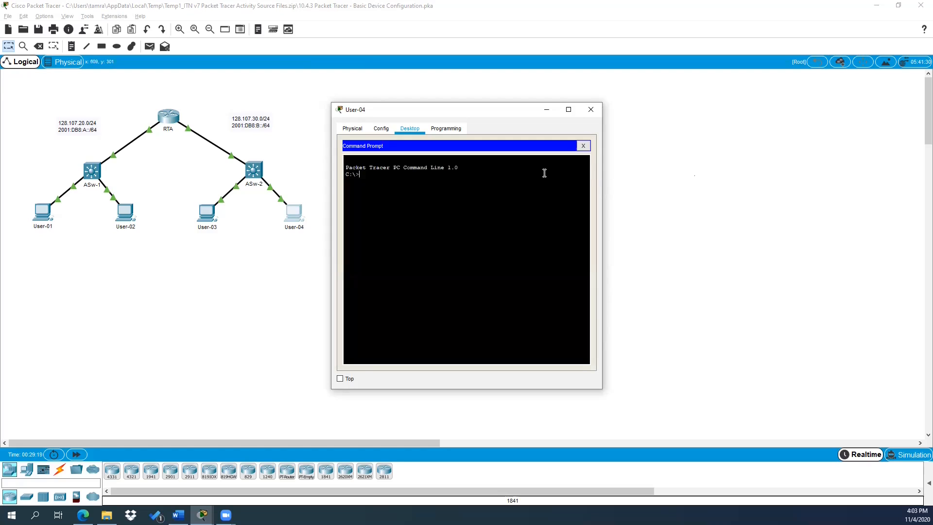
pyautogui.write('pin')
pyautogui.write('g 128.107.20')
pyautogui.write('.25')
pyautogui.press('Return')
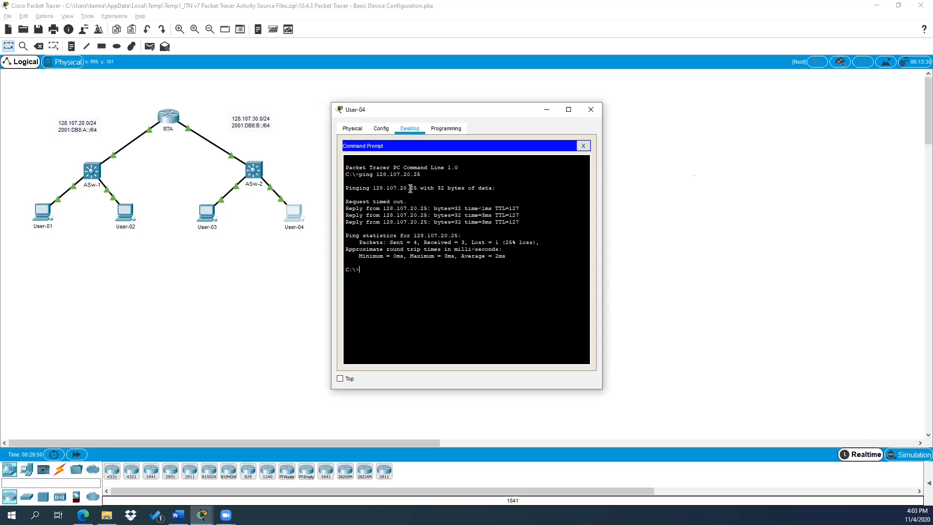
pyautogui.click(589, 112)
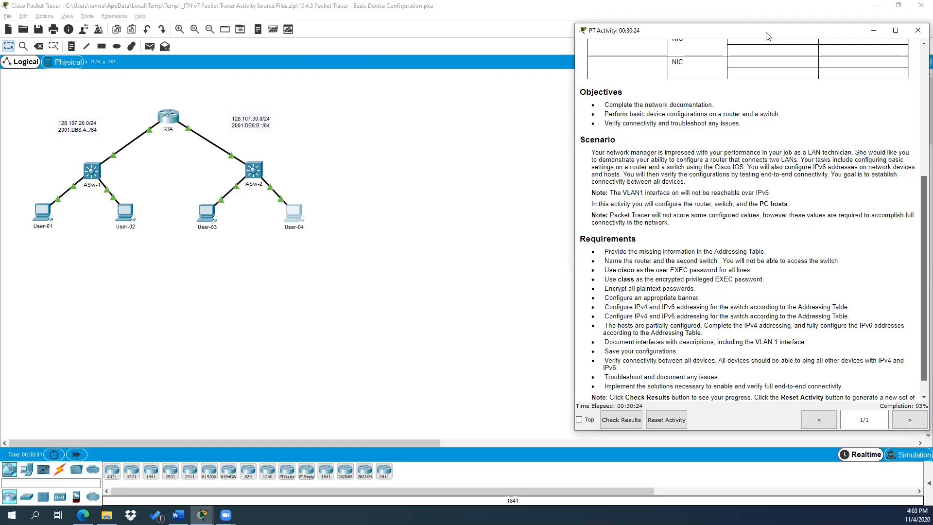
# Step: Move the activity instructions window left and scroll down to the requirements and 93% score
pyautogui.moveTo(767, 37); pyautogui.dragTo(647, 26)
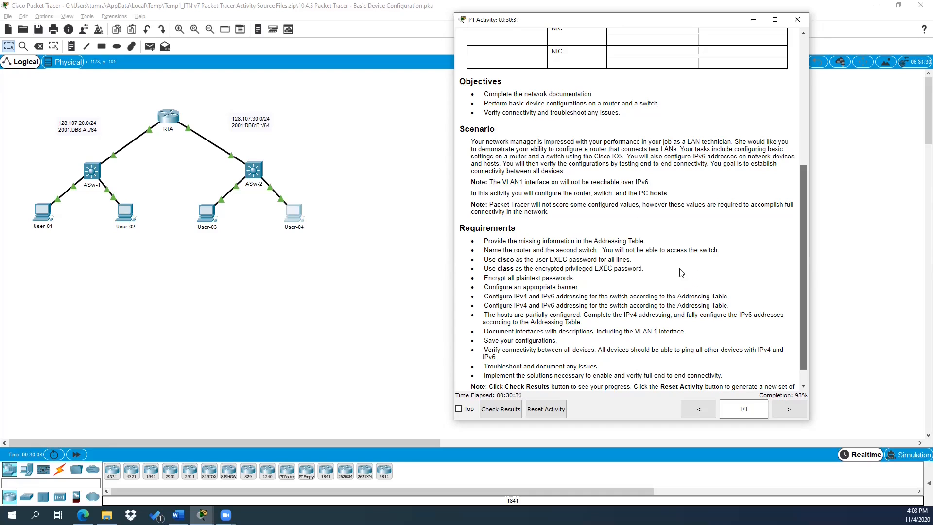
pyautogui.scroll(-1, 576, 279)
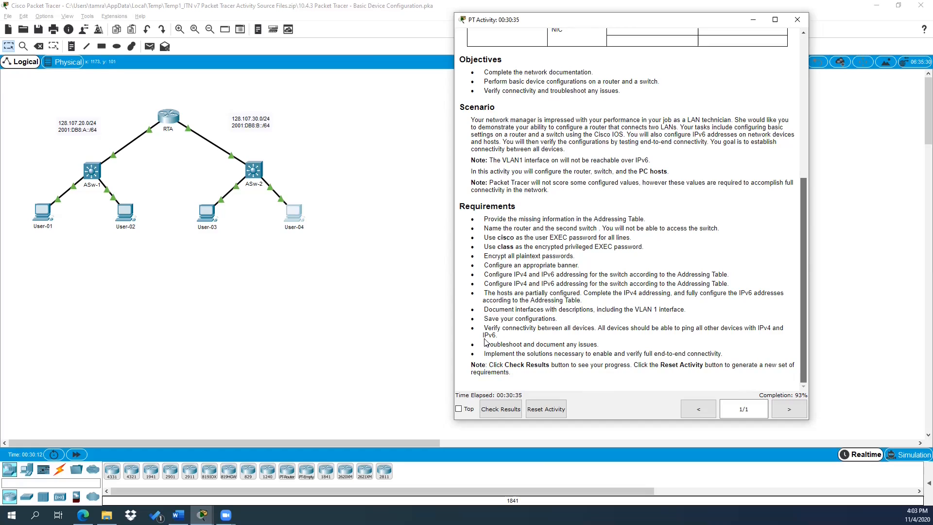
# Step: Save ASw-2's running configuration to startup-config with 'copy run start'
pyautogui.click(256, 174)
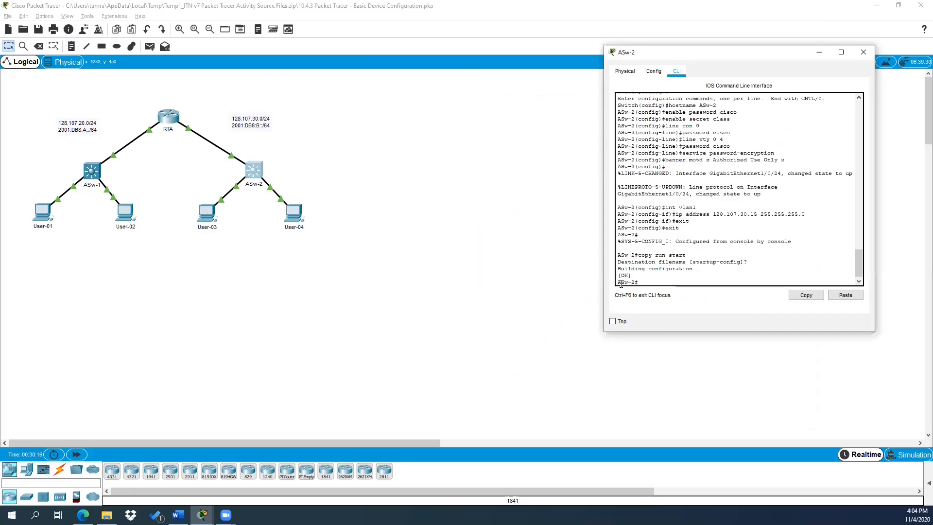
pyautogui.write('copy run start')
pyautogui.press('Return')
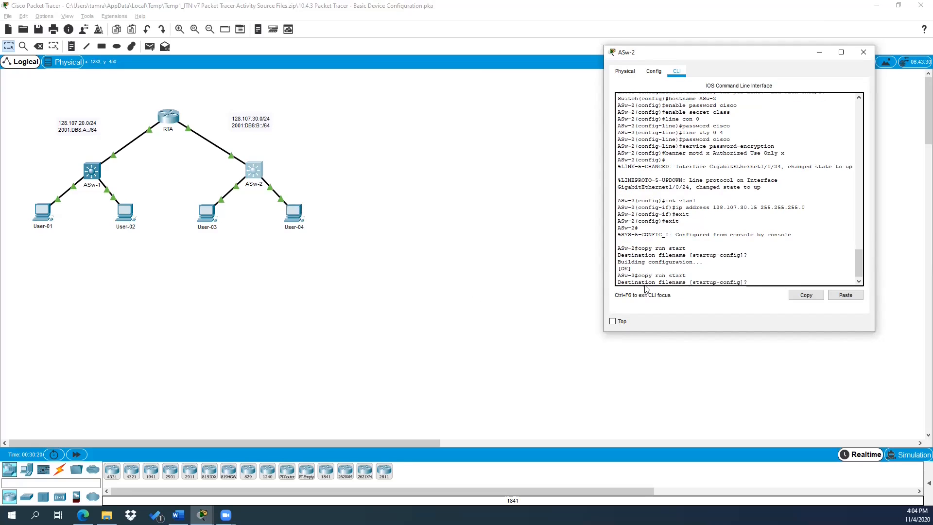
pyautogui.press('Return')
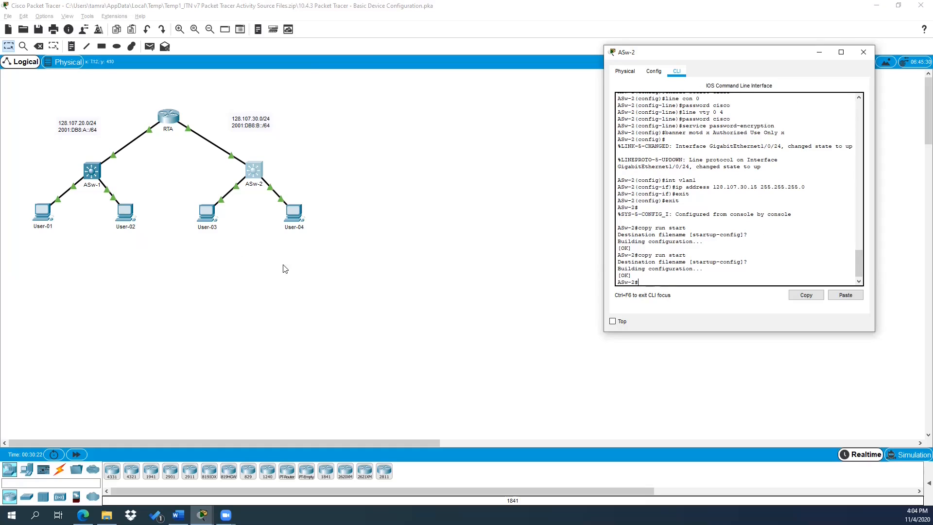
# Step: Save RTA's running configuration to startup-config with 'copy run start'
pyautogui.click(171, 117)
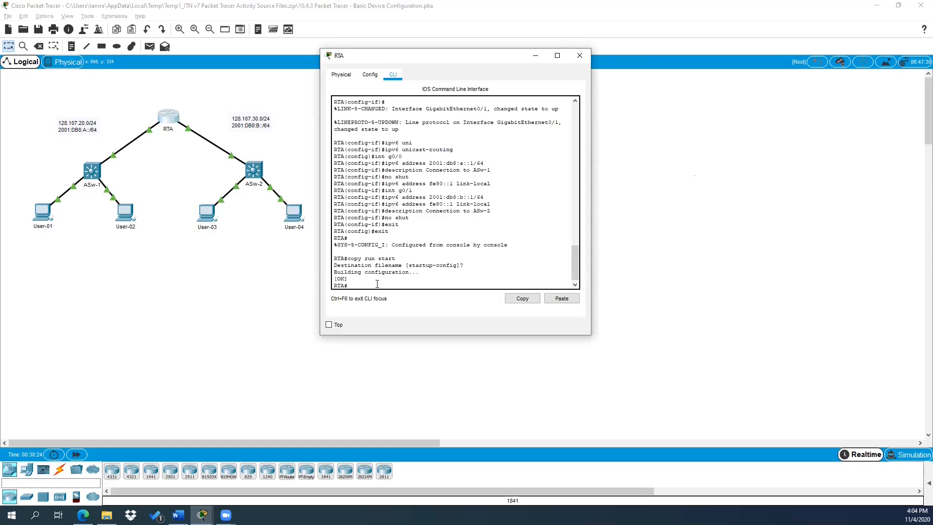
pyautogui.write('copy run start')
pyautogui.press('Return')
pyautogui.press('Return')
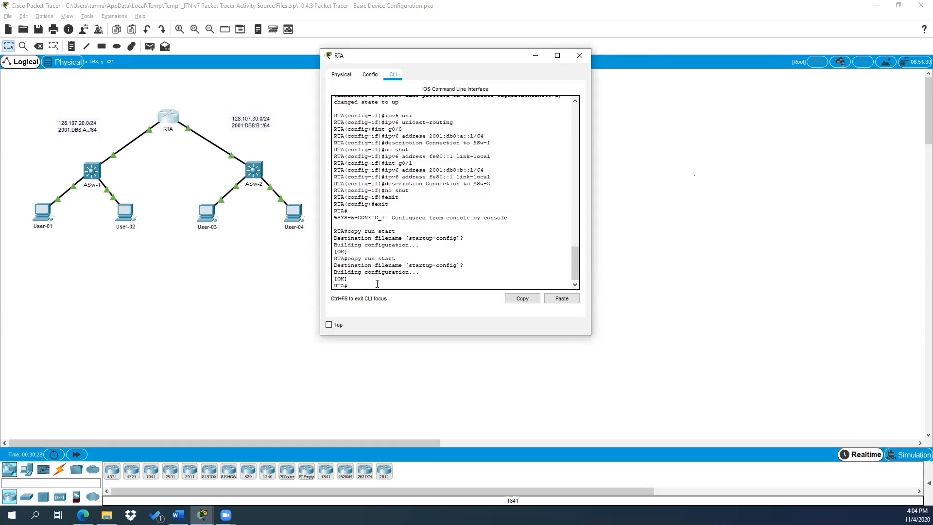
pyautogui.hotkey('alt', 'Tab')
pyautogui.hotkey('alt', 'Tab')
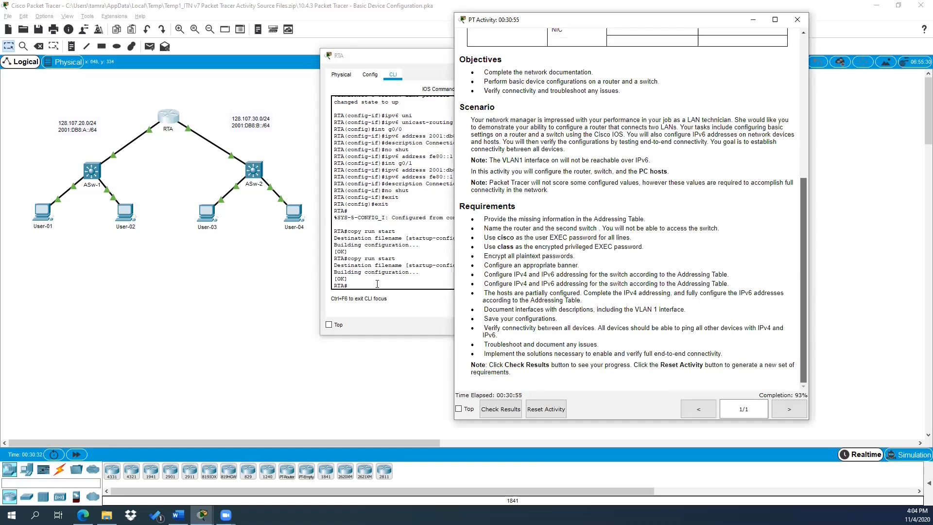
# Step: Check results (133/142) and review the Assessment Items flagging ASw-2's console login, Vlan1 description and status
pyautogui.click(491, 411)
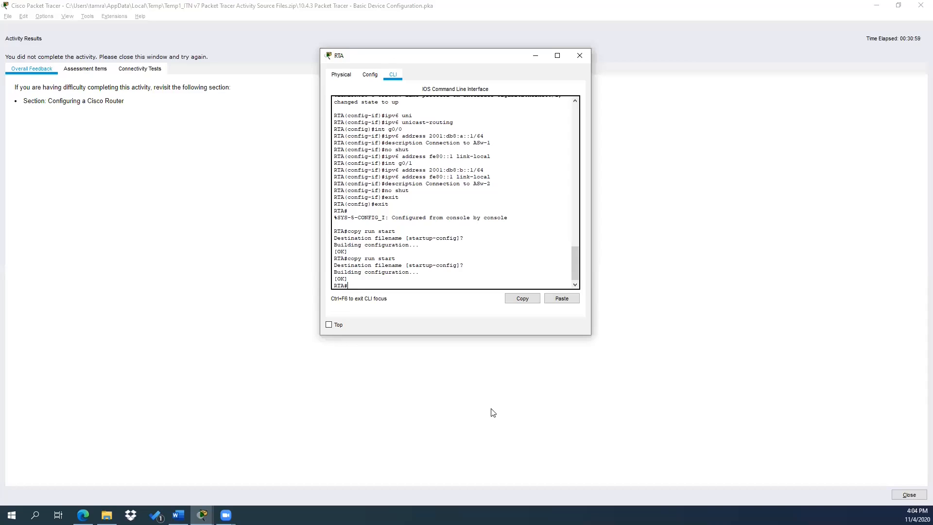
pyautogui.click(537, 56)
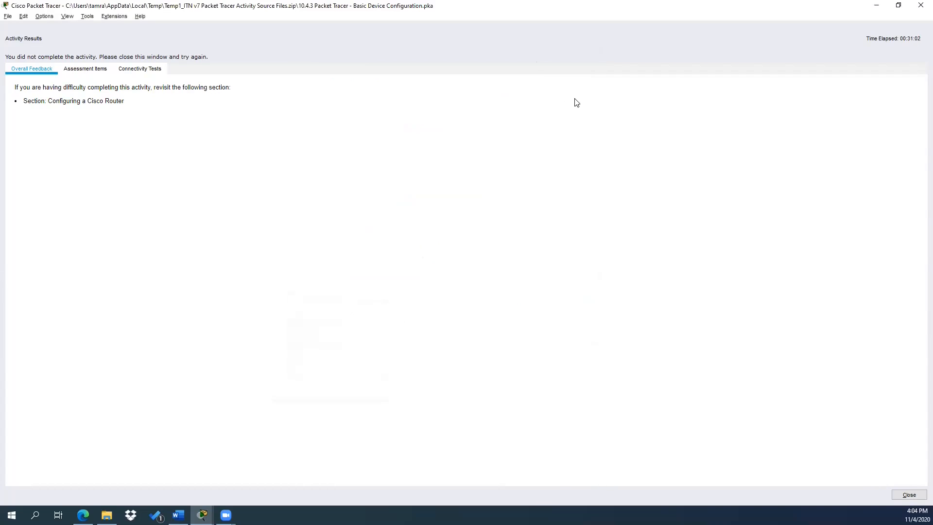
pyautogui.click(79, 67)
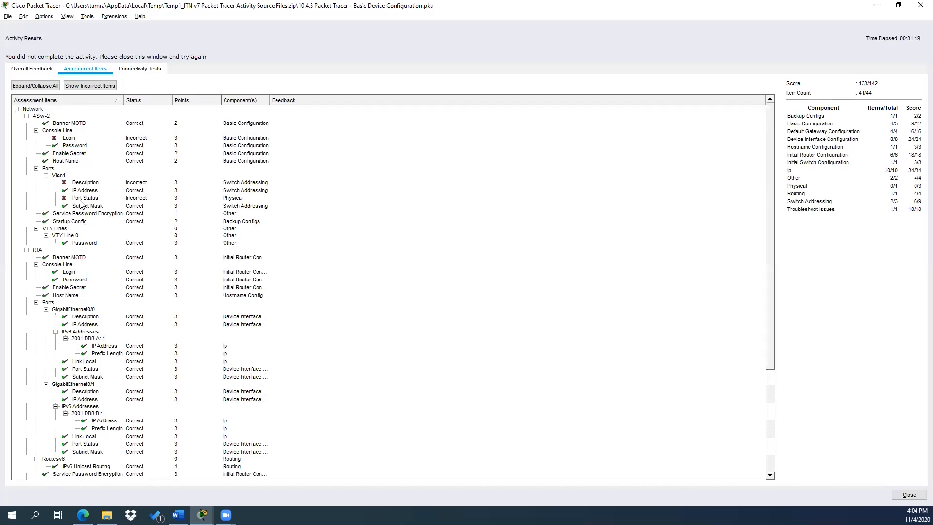
pyautogui.scroll(-6, 80, 204)
pyautogui.scroll(6, 80, 204)
# Step: Close the results and enter global configuration mode on ASw-2 with 'config t'
pyautogui.click(919, 6)
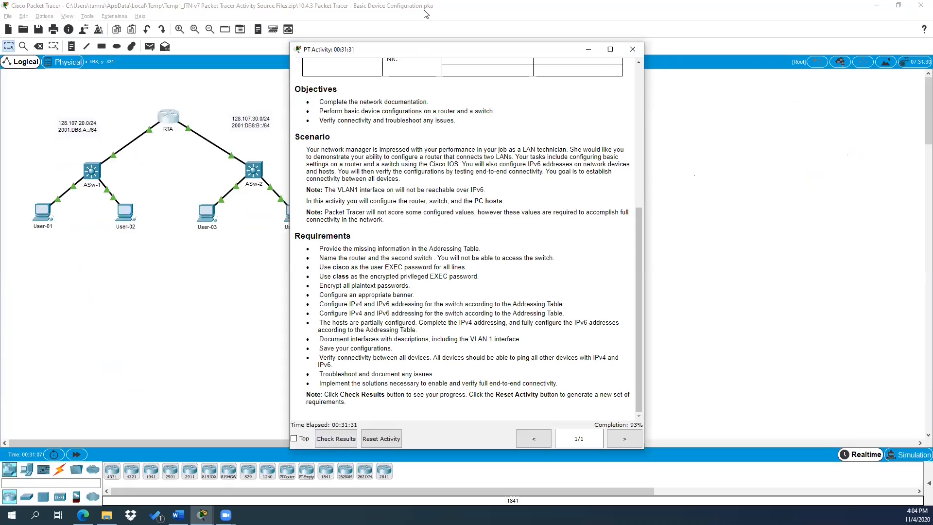
pyautogui.moveTo(433, 55); pyautogui.dragTo(388, 71)
pyautogui.click(253, 169)
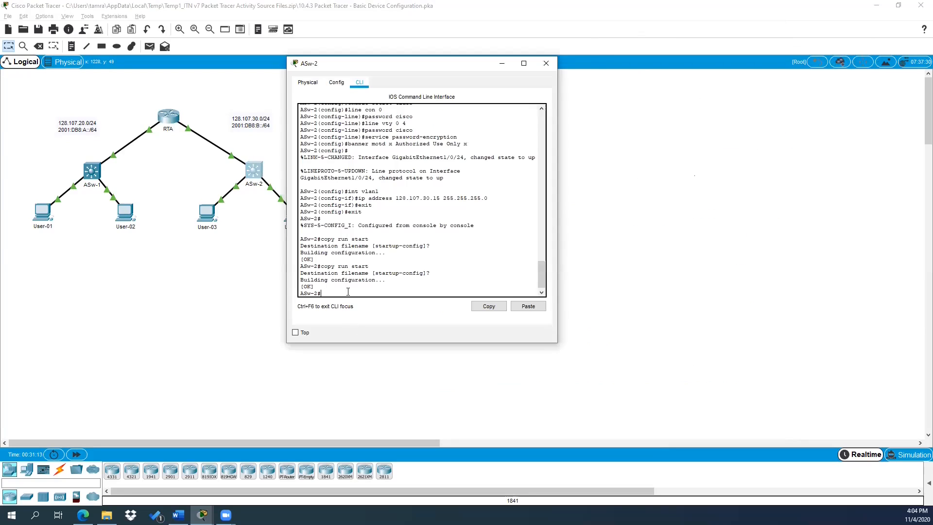
pyautogui.write('conf')
pyautogui.press('BackSpace')
pyautogui.press('BackSpace')
pyautogui.press('BackSpace')
pyautogui.press('BackSpace')
pyautogui.write('config t')
pyautogui.press('Return')
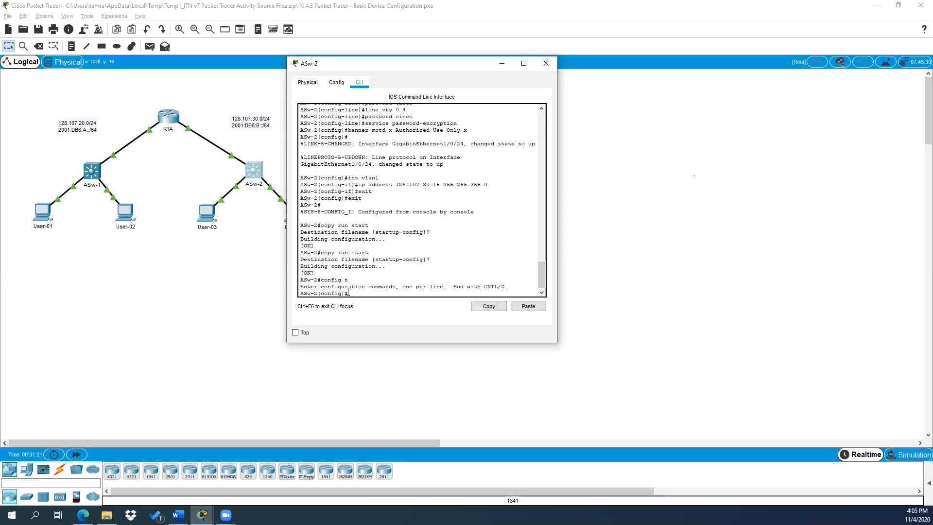
# Step: Set a console password on ASw-2's line con 0 and require login
pyautogui.write('line con 0')
pyautogui.press('Return')
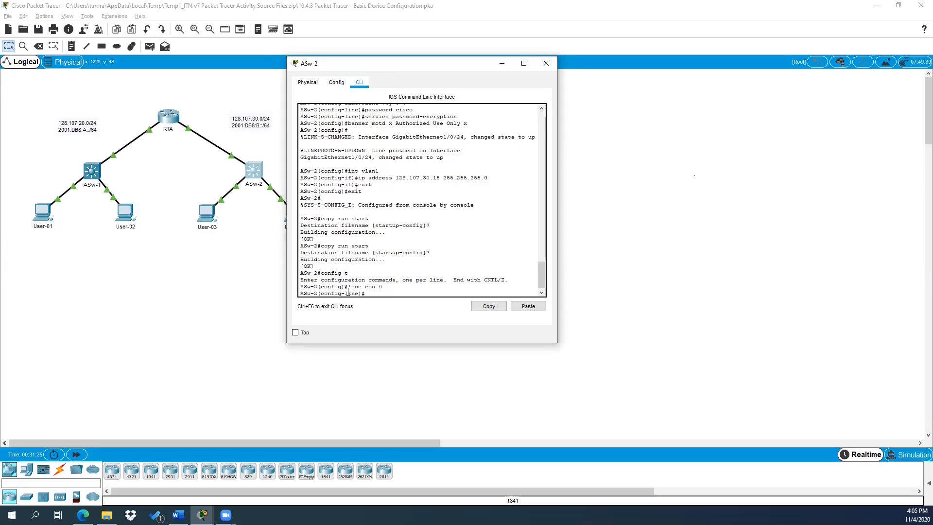
pyautogui.write('password cisco')
pyautogui.press('Return')
pyautogui.write('login')
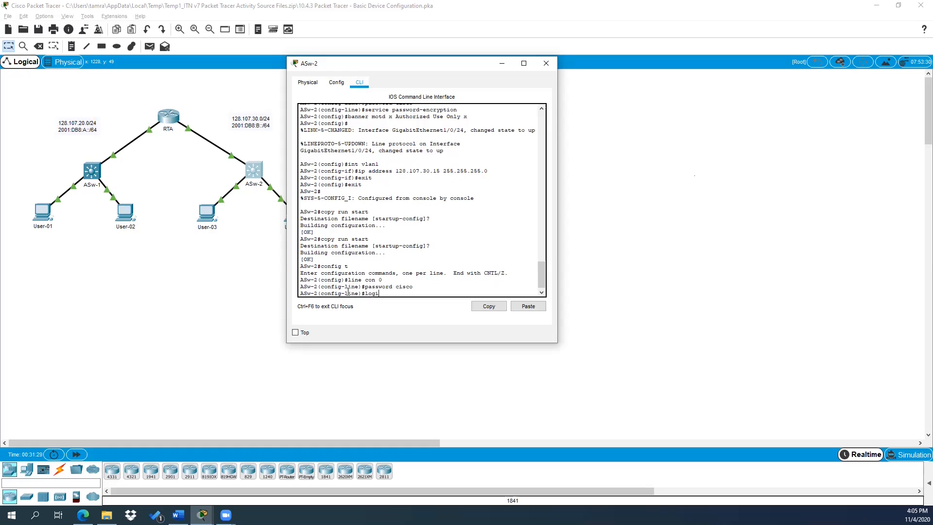
pyautogui.press('Return')
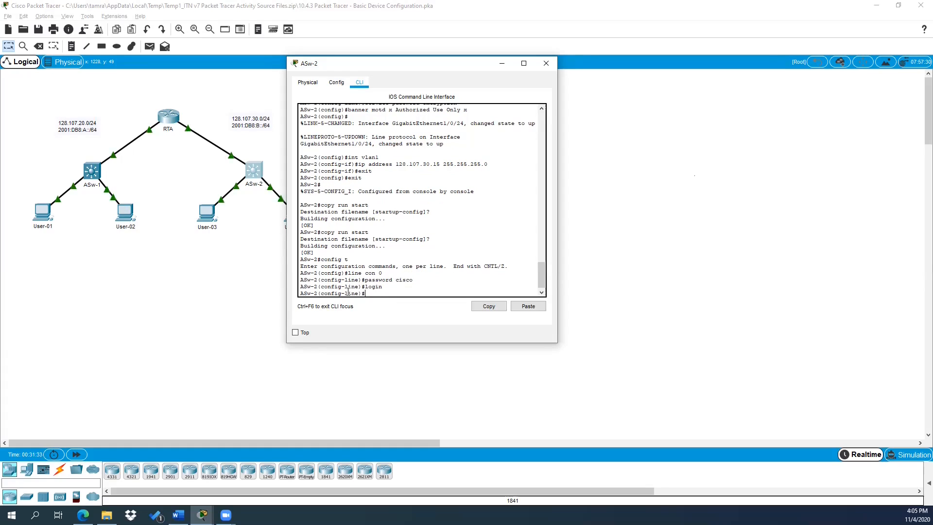
pyautogui.write('exit')
pyautogui.press('Return')
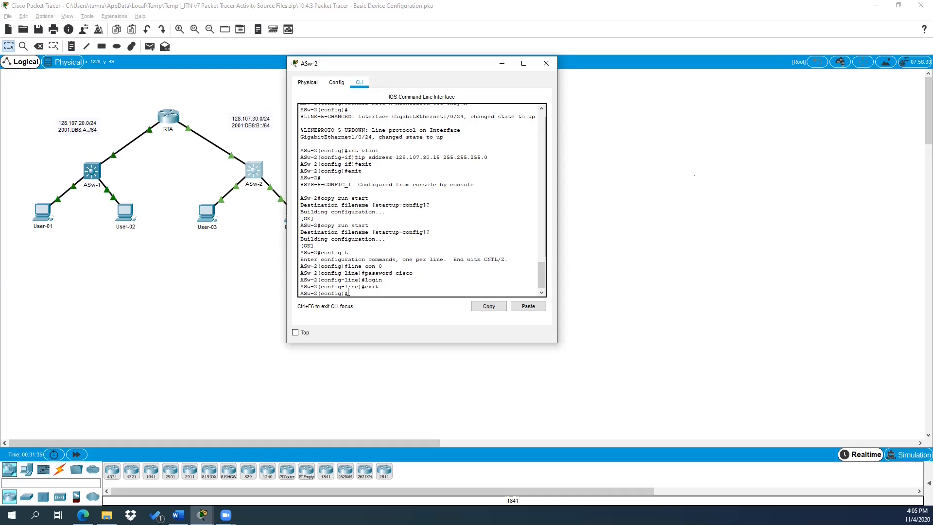
# Step: Give ASw-2's Vlan1 interface description 'Vlan1' and bring it up with 'no shut'
pyautogui.write('int vlan1')
pyautogui.press('Return')
pyautogui.write('description')
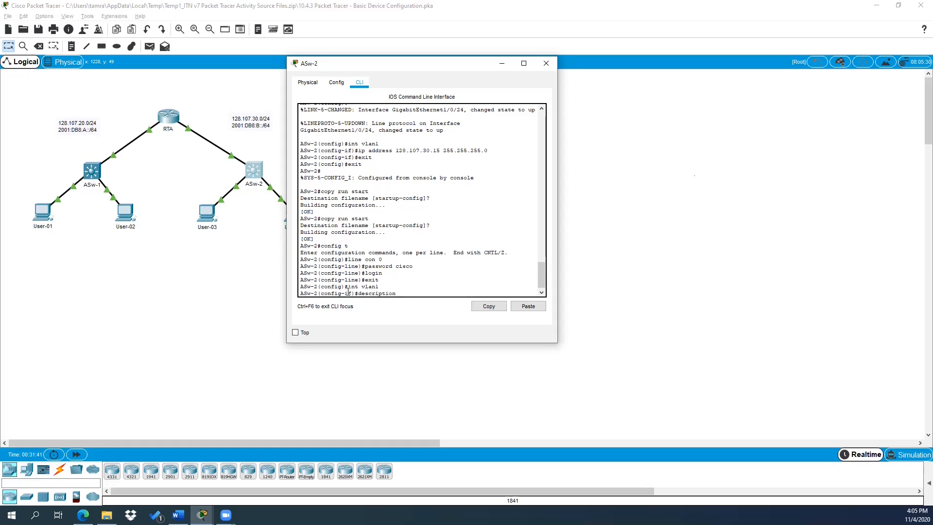
pyautogui.write(' Vlan1')
pyautogui.press('Return')
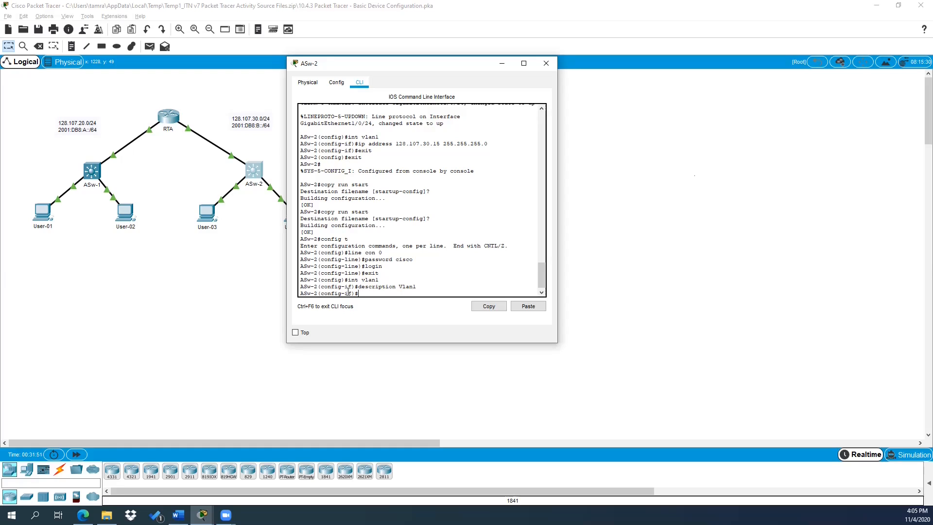
pyautogui.write('no shut')
pyautogui.press('Return')
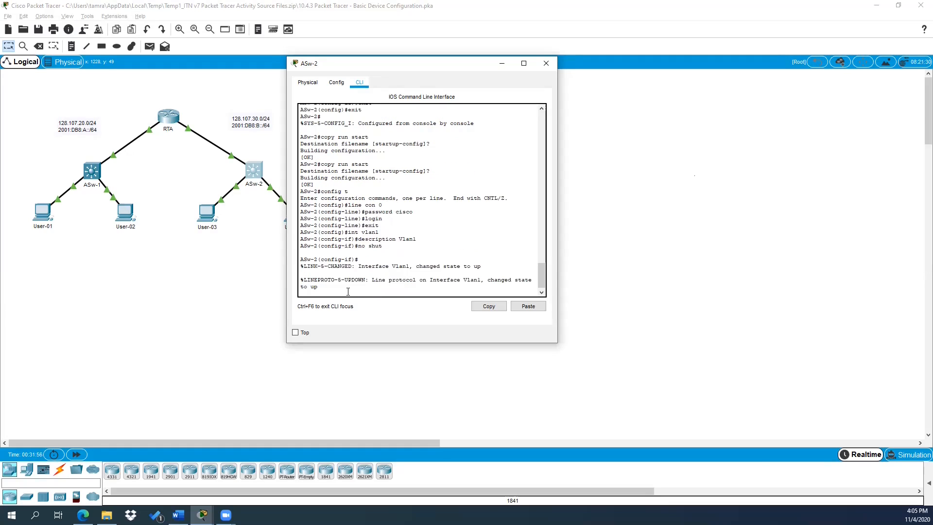
pyautogui.press('Return')
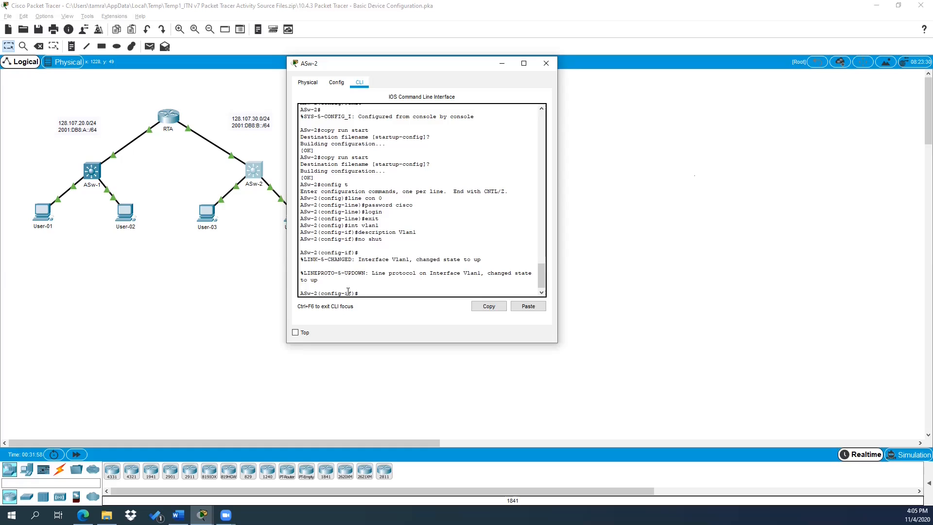
pyautogui.hotkey('alt', 'Tab')
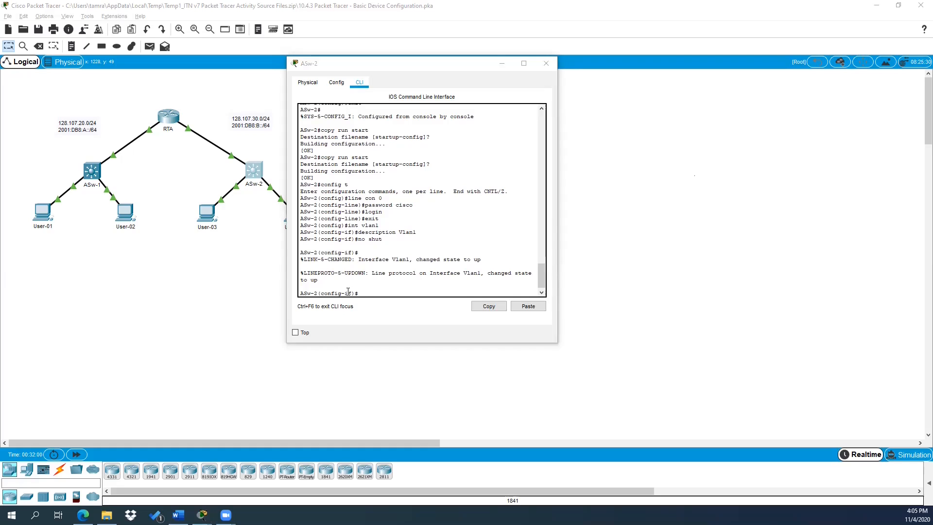
pyautogui.hotkey('alt', 'Tab')
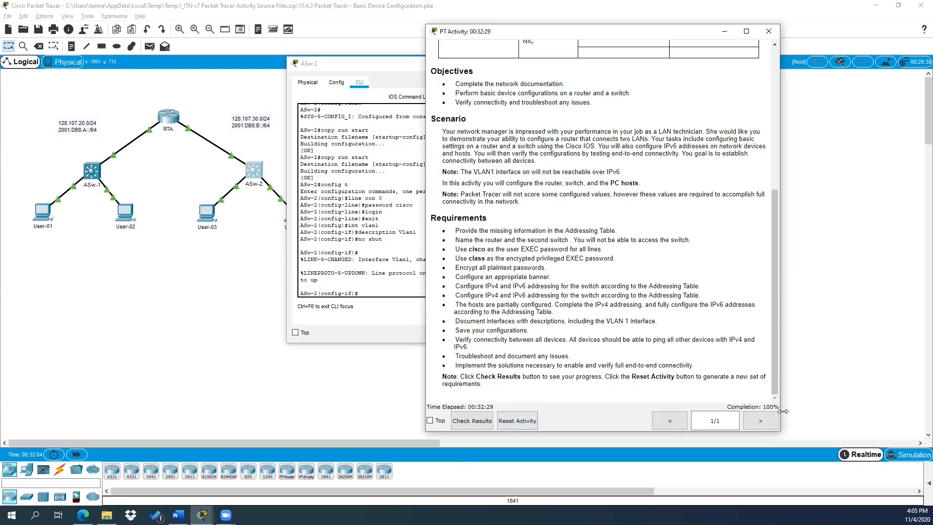
# Step: Recheck results and scroll the Assessment Items to confirm all 44 items correct at 142/142
pyautogui.click(471, 421)
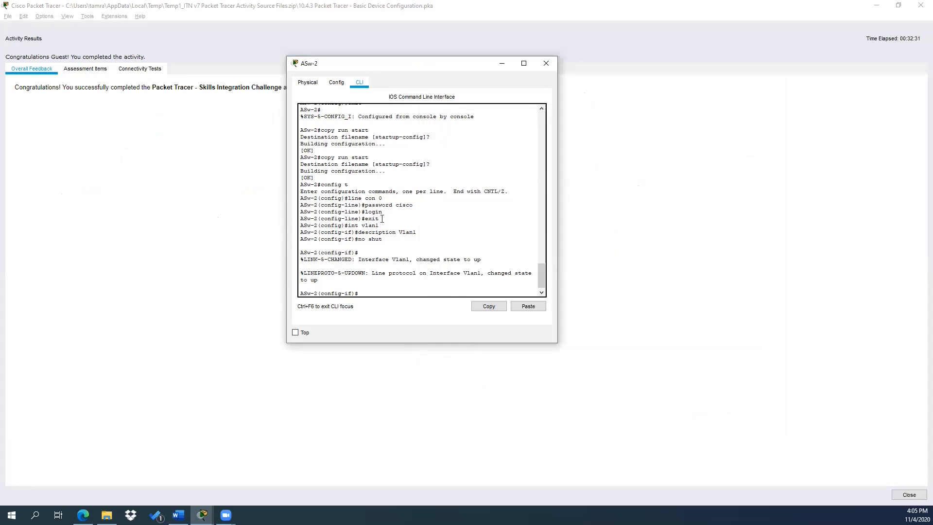
pyautogui.click(87, 69)
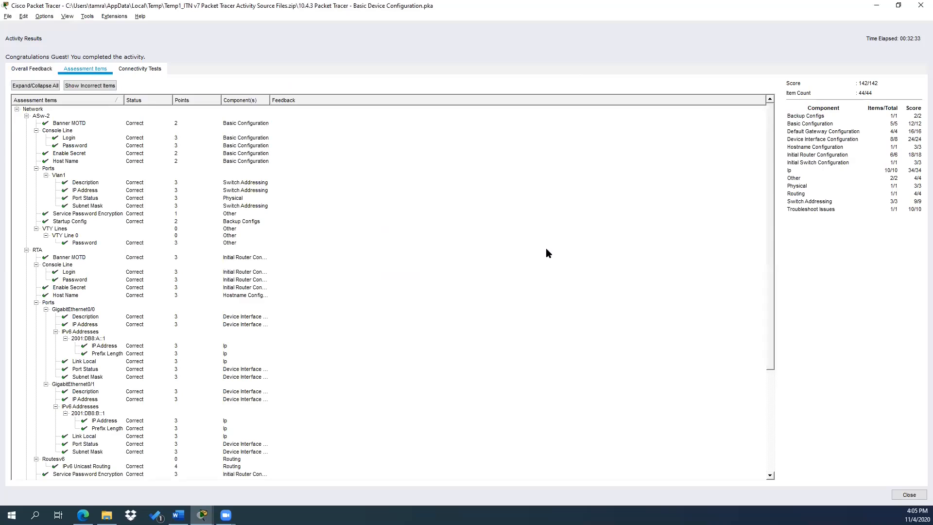
pyautogui.scroll(-1, 546, 248)
pyautogui.scroll(-5, 546, 248)
pyautogui.scroll(7, 546, 248)
pyautogui.scroll(-4, 99, 431)
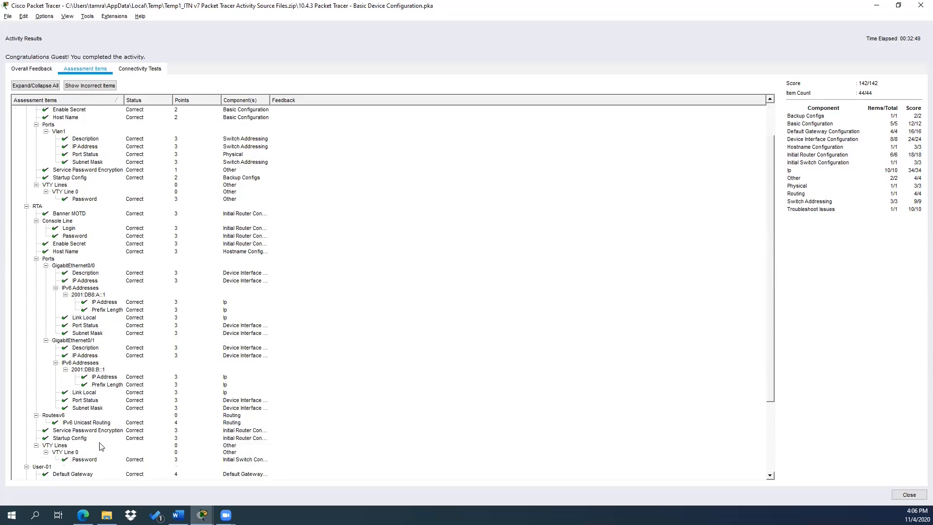
pyautogui.scroll(-3, 101, 446)
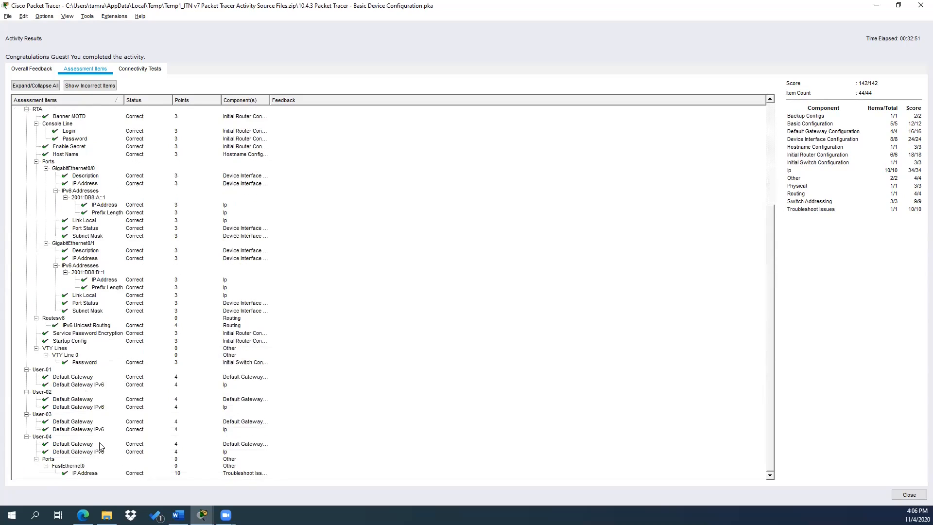
pyautogui.scroll(4, 100, 446)
pyautogui.scroll(4, 101, 445)
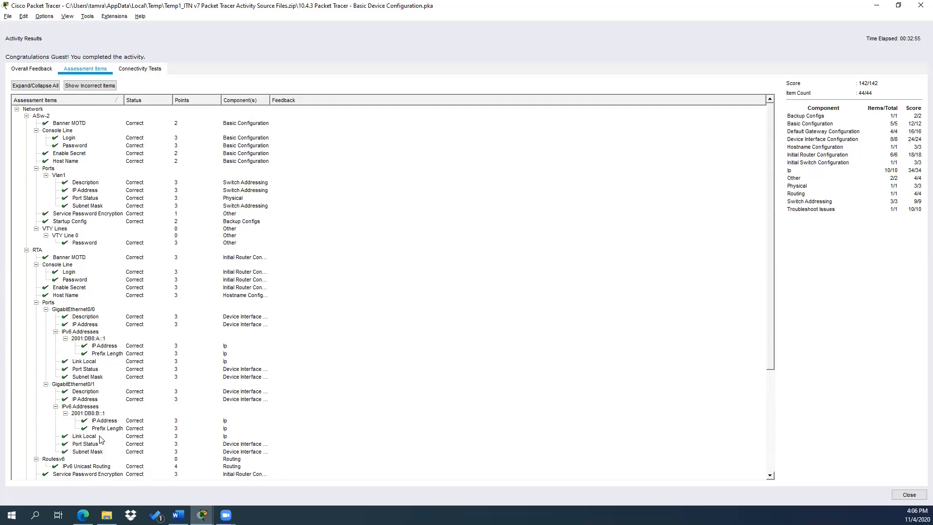